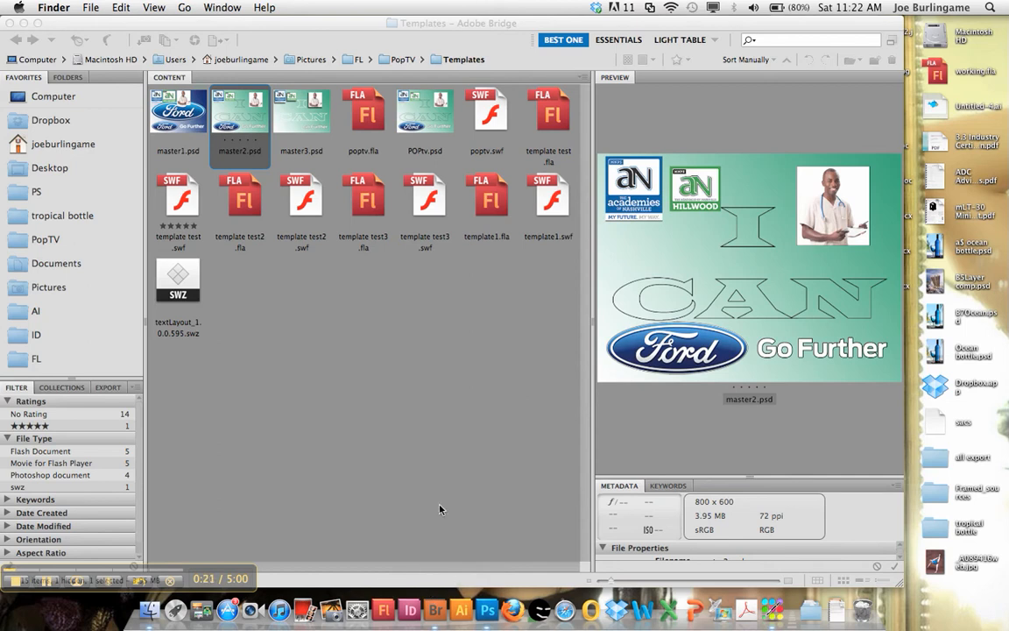
# Switch to Adobe Bridge and browse the PopTV project's Images and Templates folders.
pyautogui.click(433, 613)
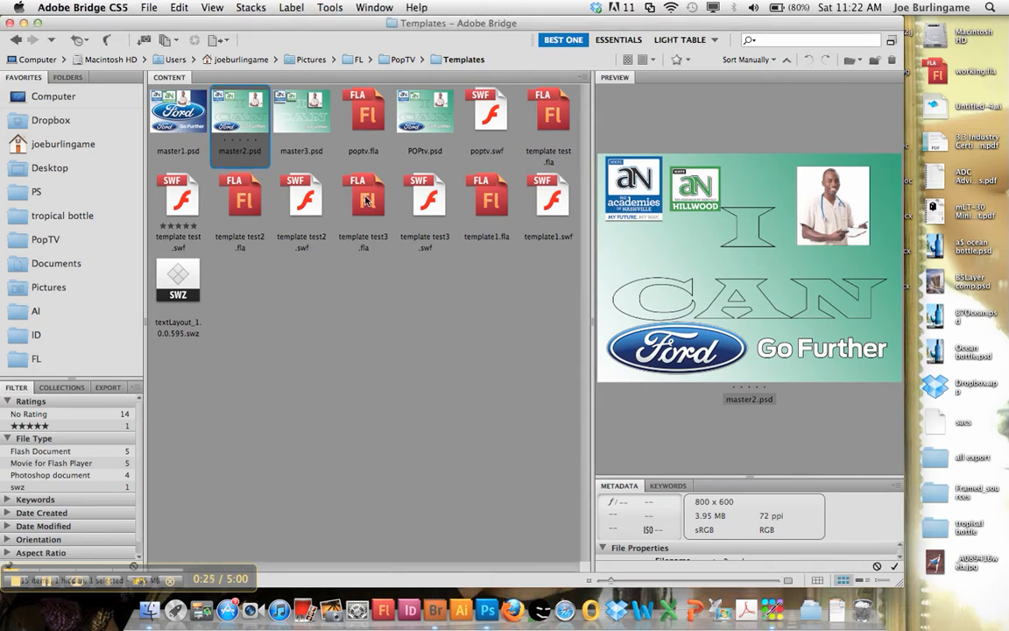
pyautogui.click(36, 241)
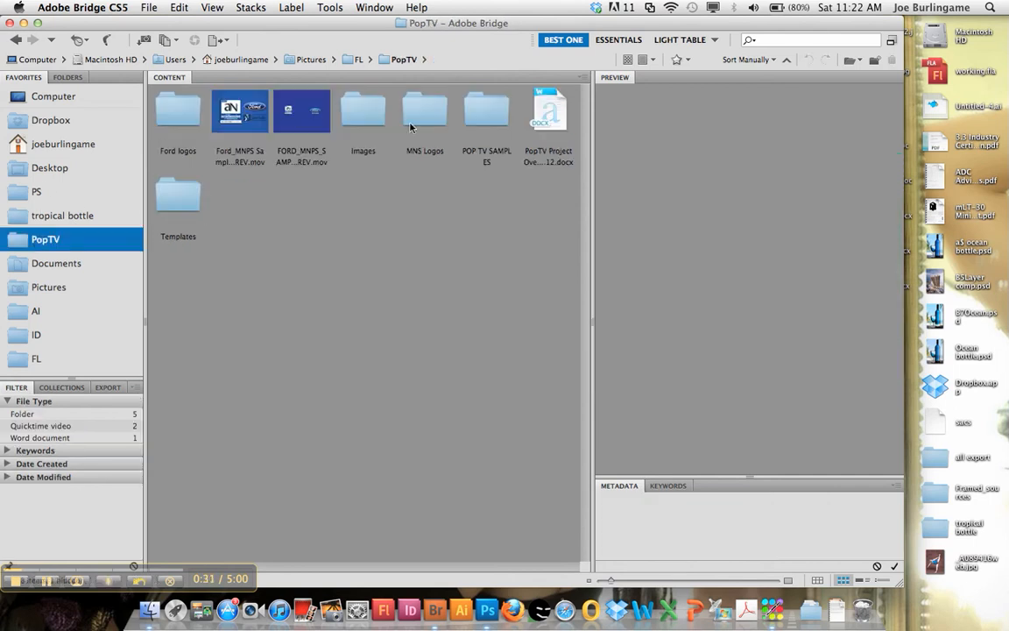
pyautogui.doubleClick(357, 113)
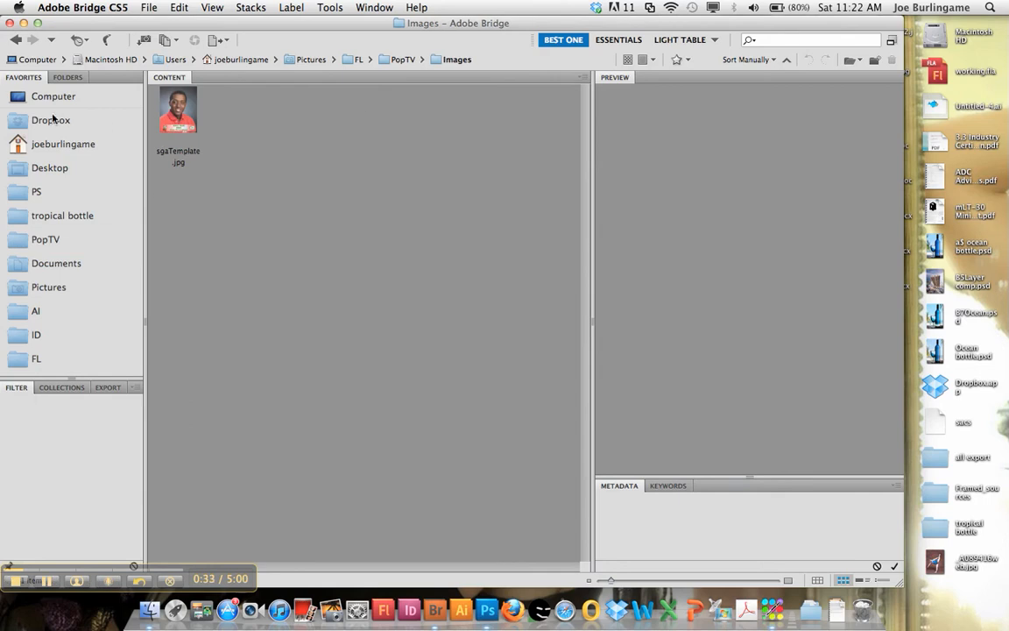
pyautogui.click(16, 40)
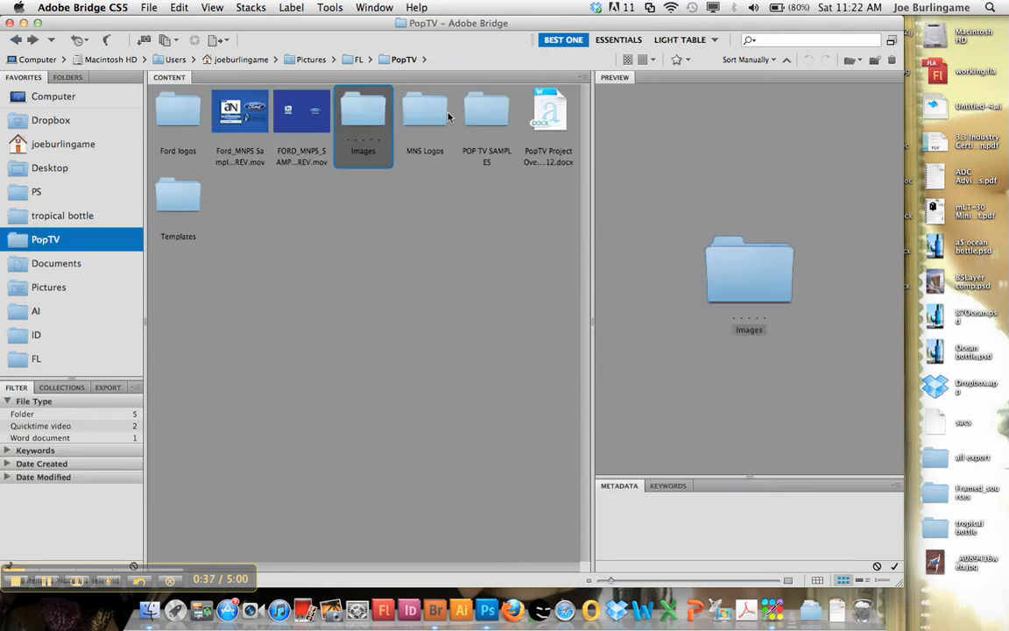
pyautogui.doubleClick(184, 193)
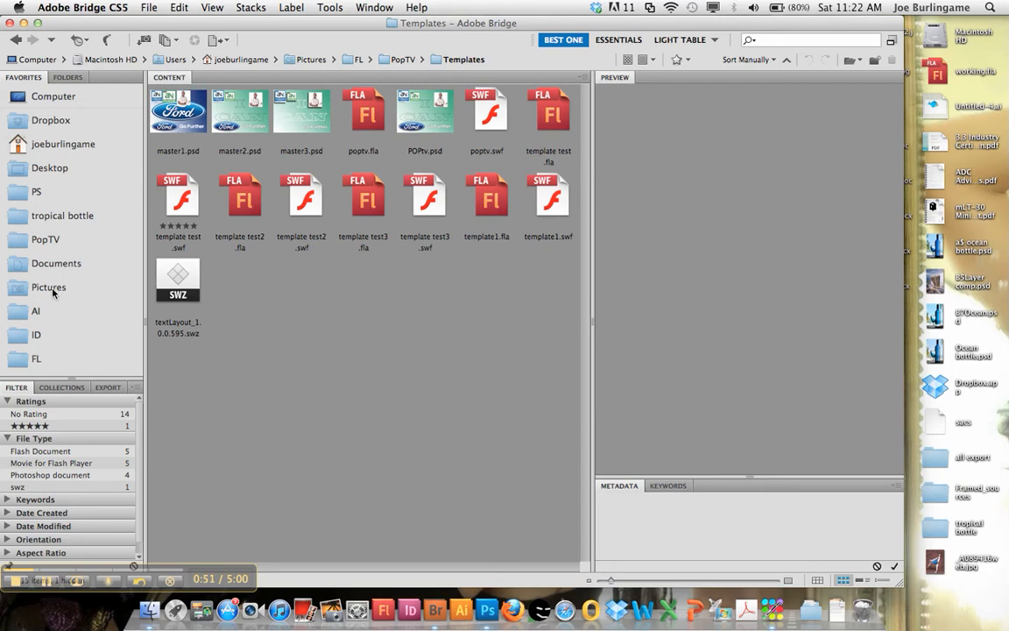
# Show the Desktop folder, enlarge the favorites area and try to add the "all export" folder to it.
pyautogui.click(48, 171)
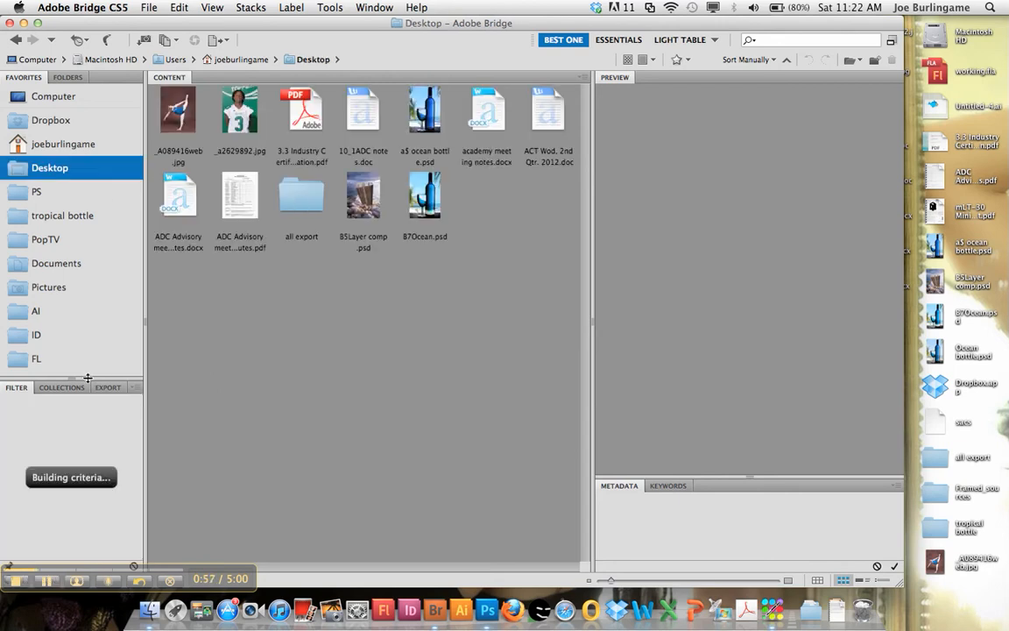
pyautogui.moveTo(87, 378); pyautogui.dragTo(88, 470)
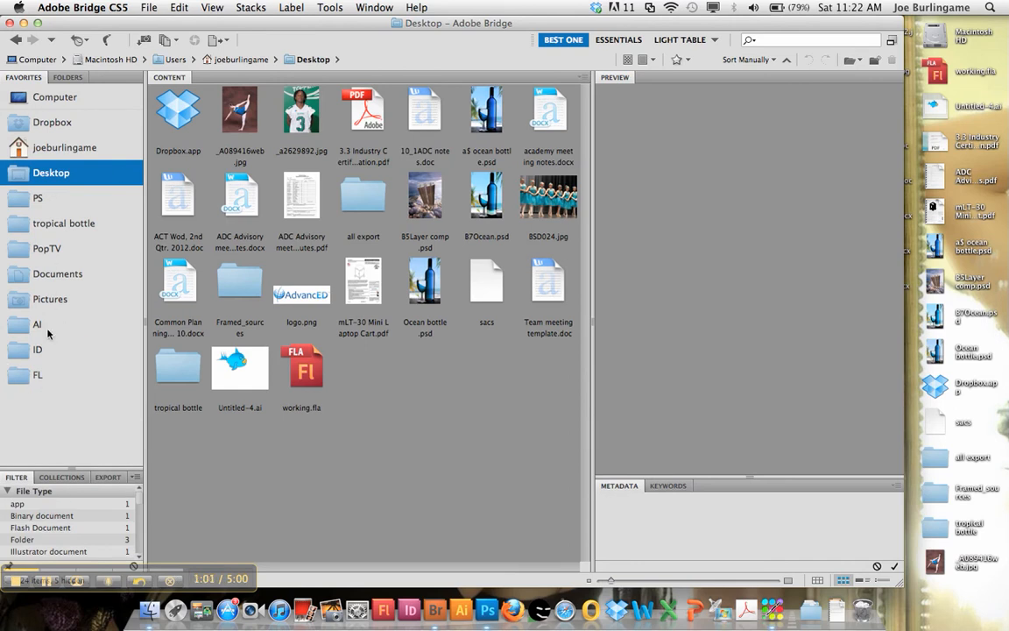
pyautogui.click(375, 201)
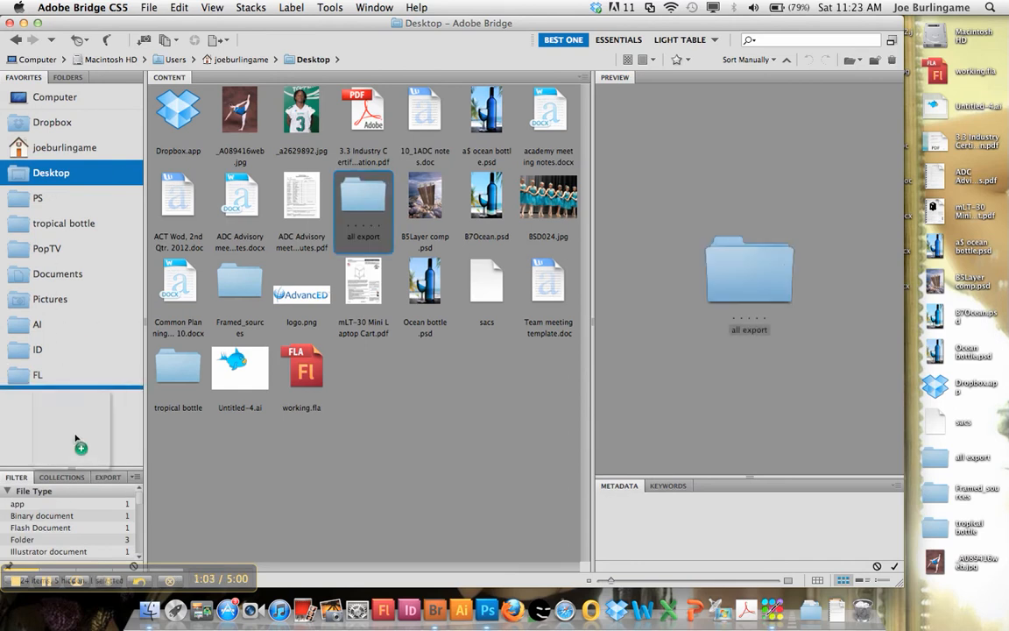
pyautogui.moveTo(375, 201); pyautogui.dragTo(331, 186)
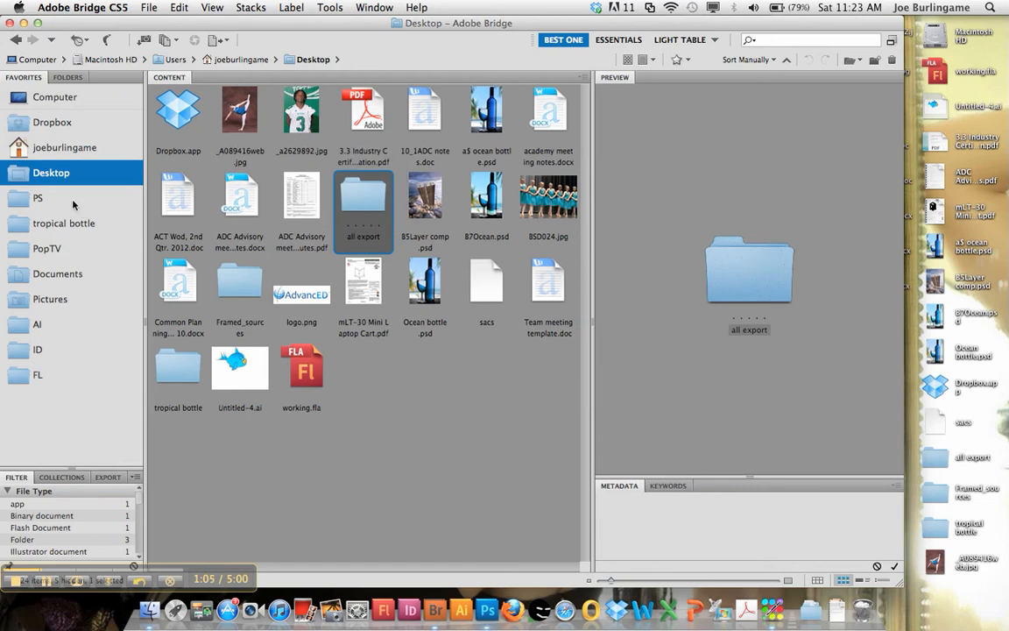
# Open master3.psd from the PopTV Templates folder in Photoshop and move its window clear of the tools.
pyautogui.click(48, 250)
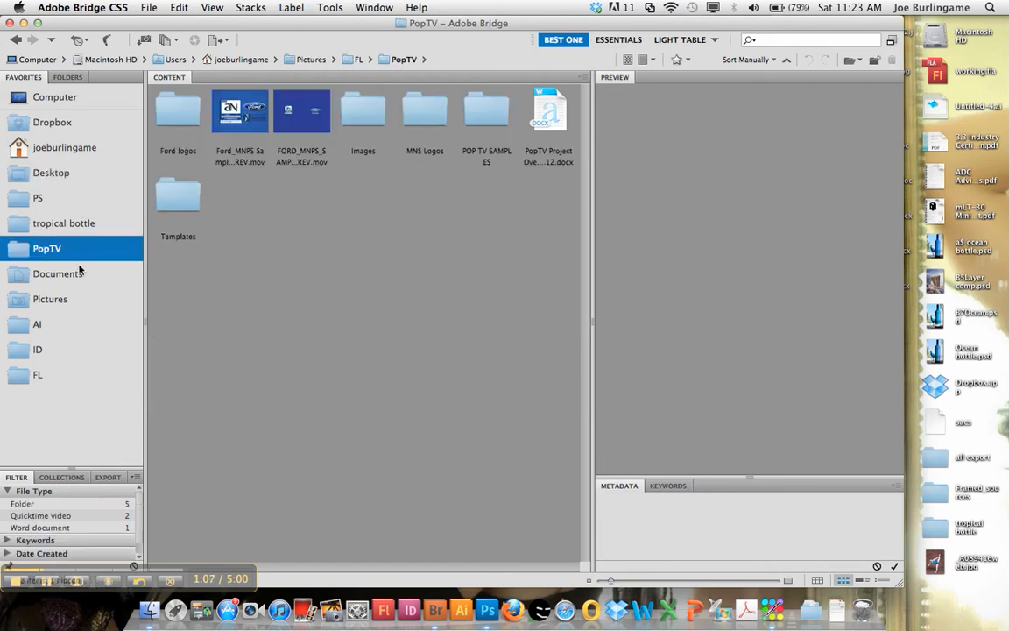
pyautogui.click(174, 217)
pyautogui.doubleClick(173, 217)
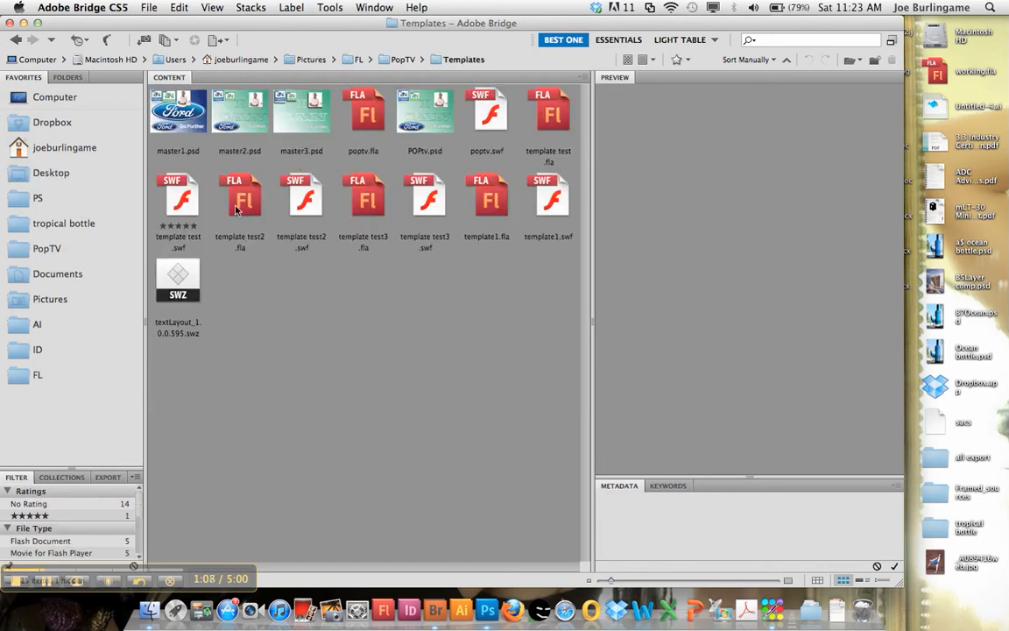
pyautogui.click(301, 131)
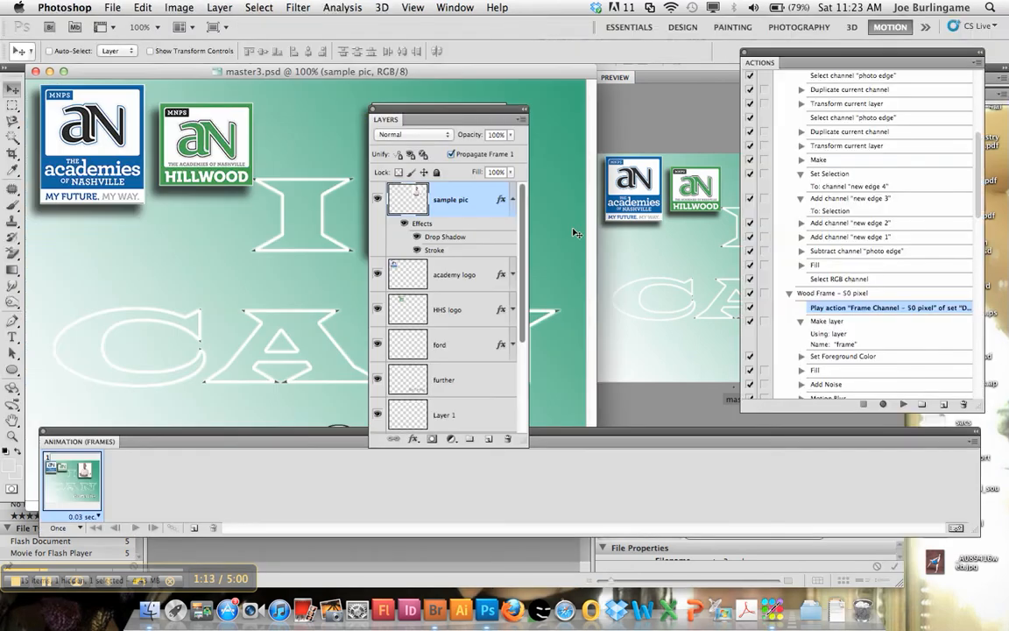
pyautogui.moveTo(184, 70); pyautogui.dragTo(243, 79)
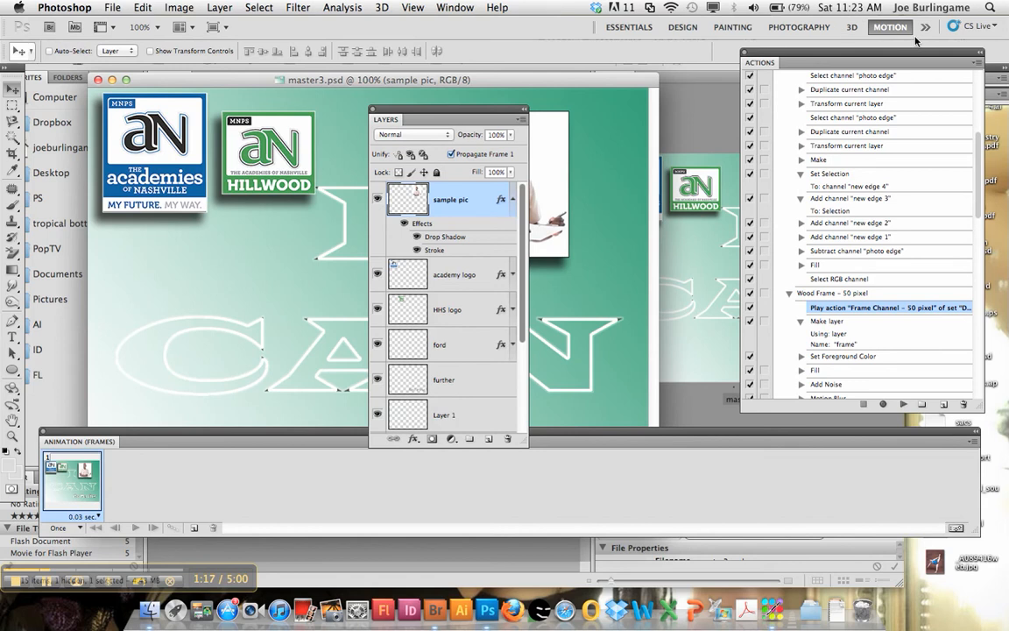
# Switch to the Essentials workspace and reset it to its default layout.
pyautogui.click(832, 28)
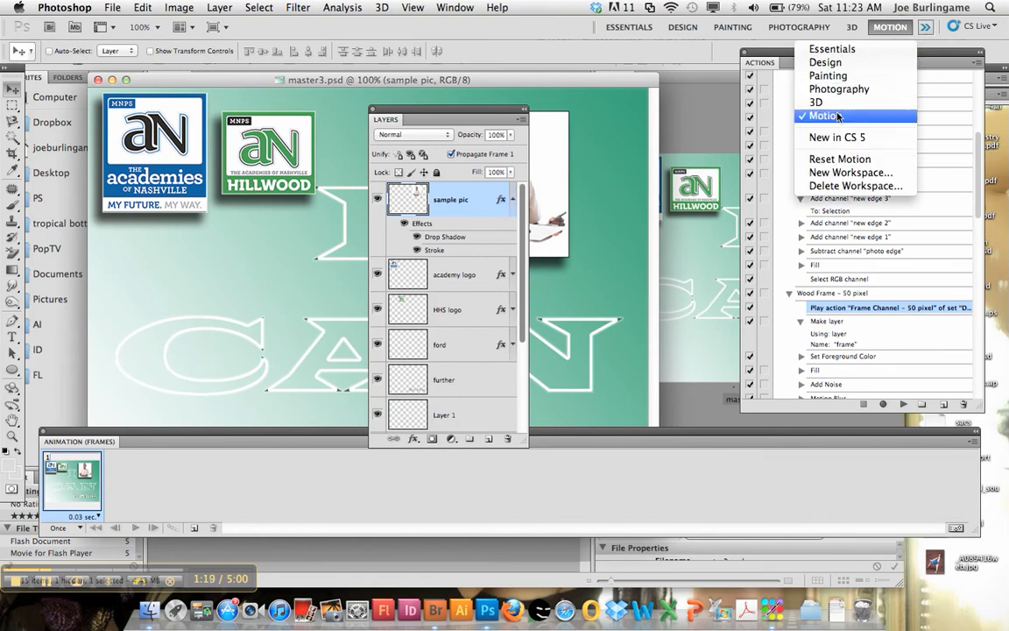
pyautogui.click(837, 49)
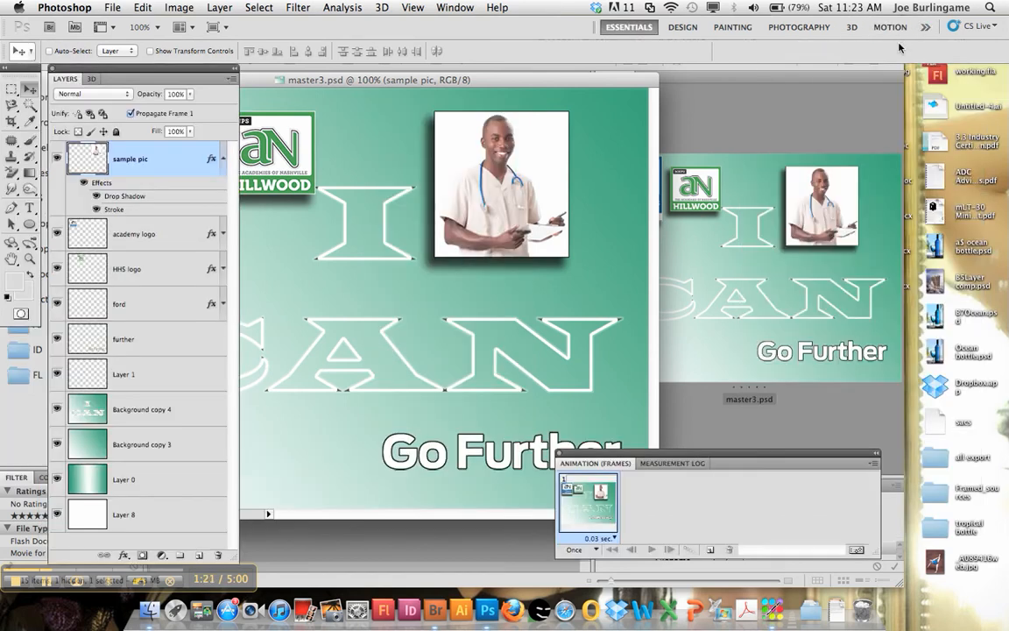
pyautogui.click(925, 28)
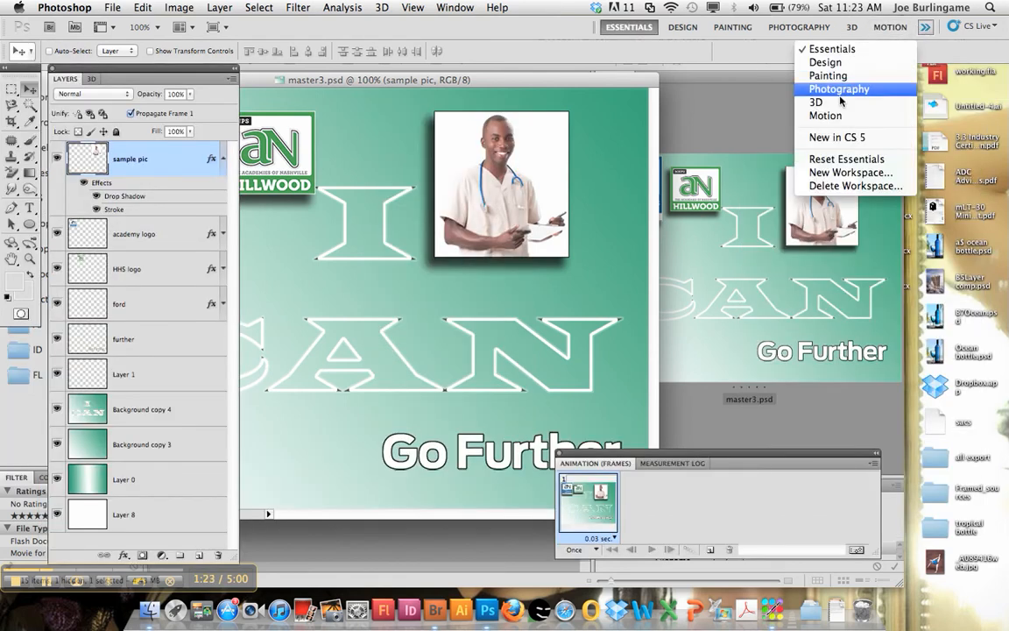
pyautogui.click(829, 159)
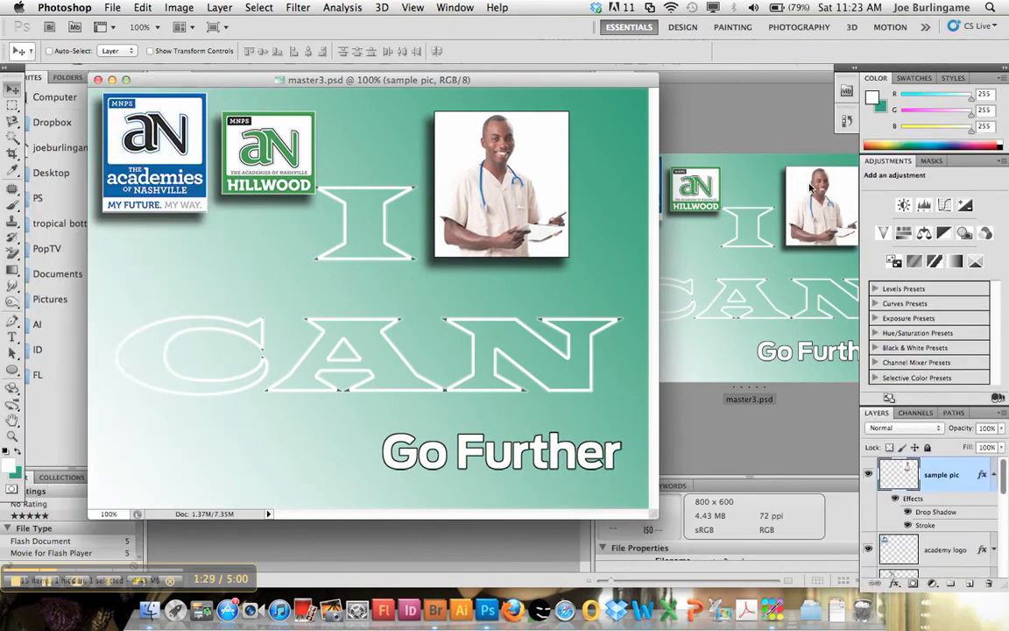
# Switch to the Motion workspace and convert the frame animation to a timeline animation.
pyautogui.click(925, 27)
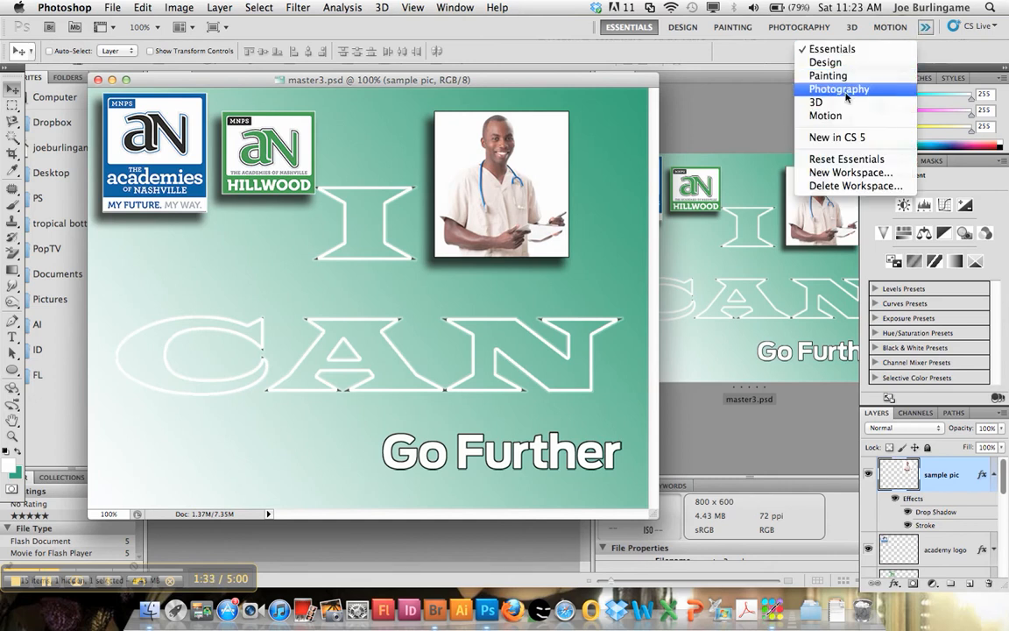
pyautogui.click(826, 116)
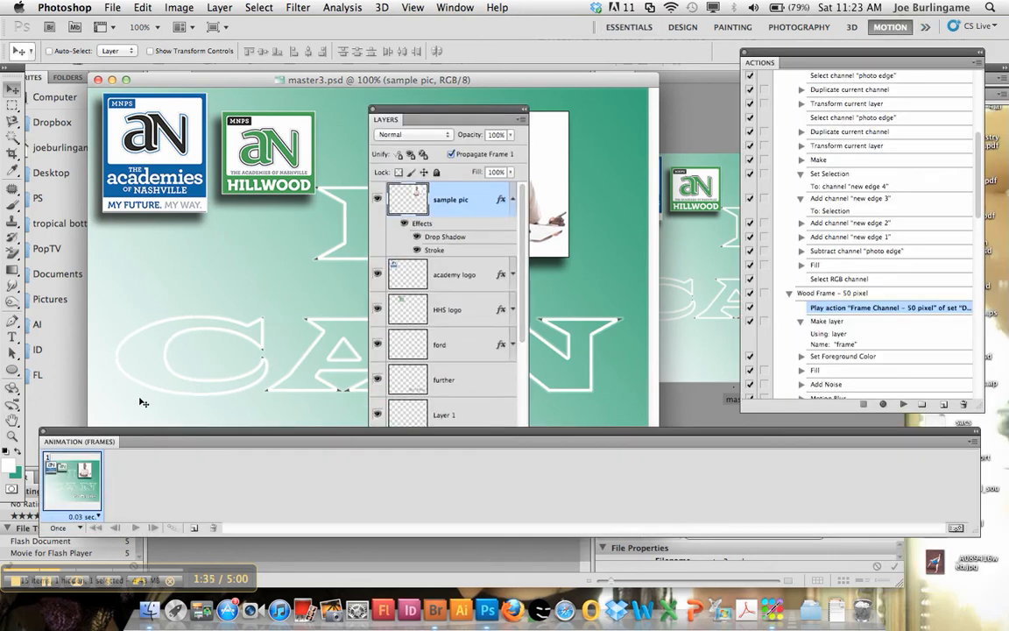
pyautogui.click(959, 525)
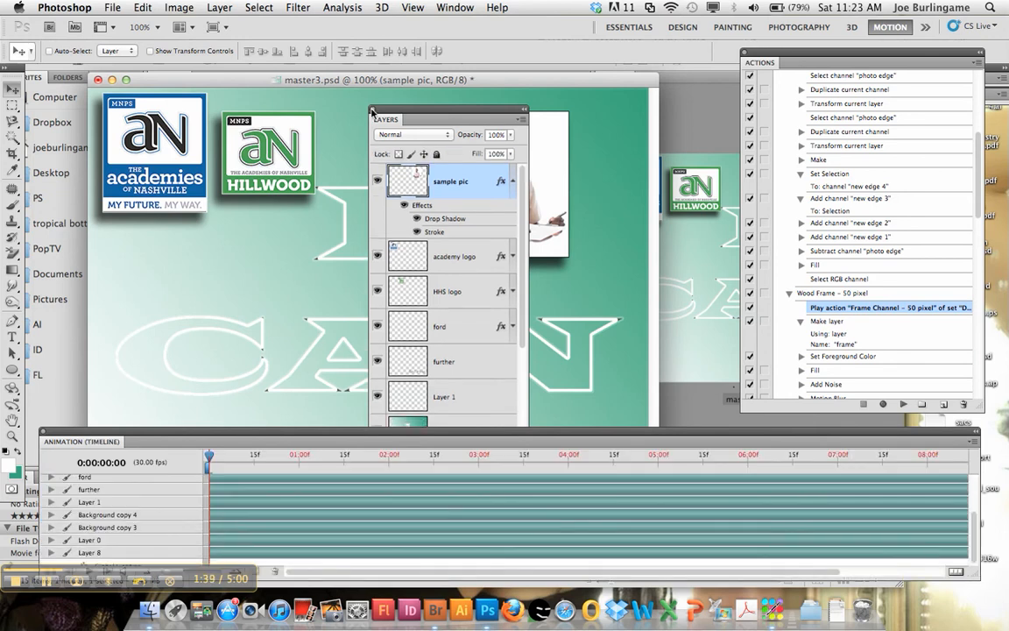
# Close the Actions panel and move the Layers panel off the artwork.
pyautogui.doubleClick(746, 55)
pyautogui.moveTo(418, 106); pyautogui.dragTo(760, 57)
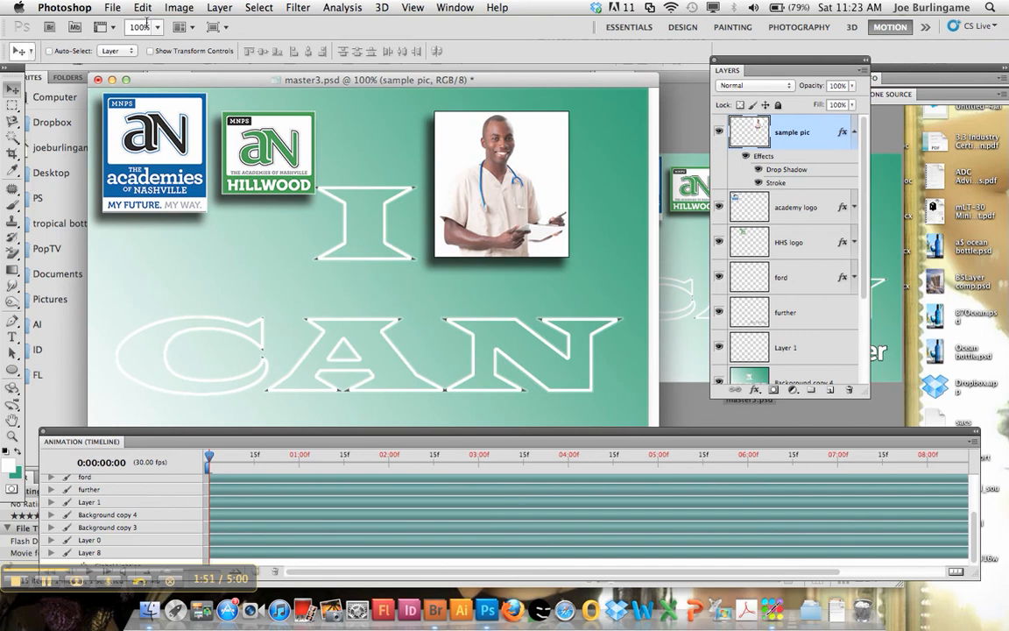
# Start a new document named "my own" with a width of 800 pixels and a height of 600 pixels.
pyautogui.click(111, 8)
pyautogui.click(119, 26)
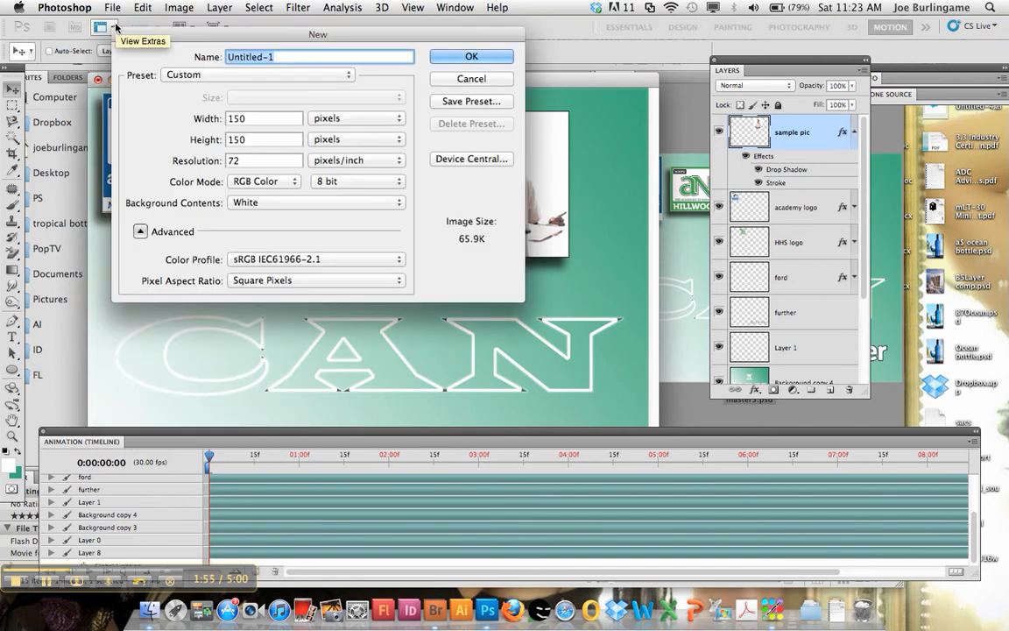
pyautogui.write('my own')
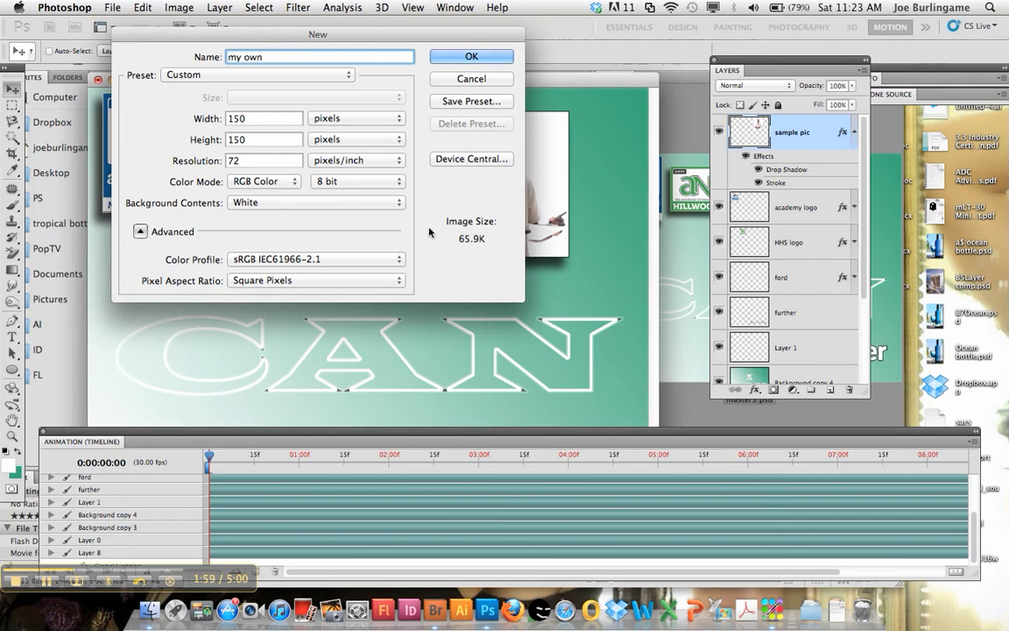
pyautogui.press('Tab')
pyautogui.write('800')
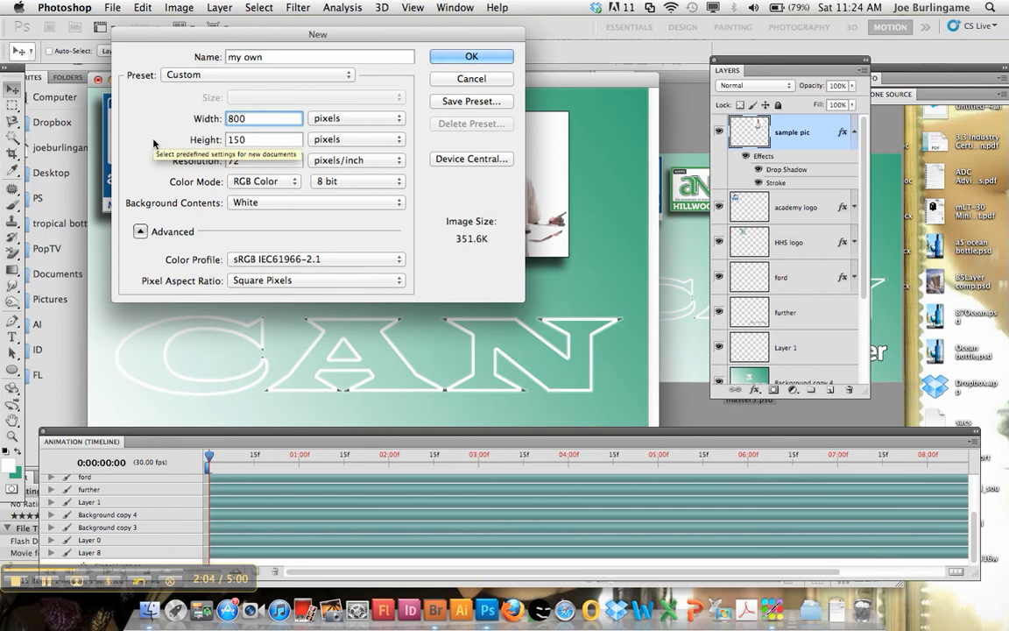
pyautogui.press('Tab')
pyautogui.write('600')
pyautogui.press('Tab')
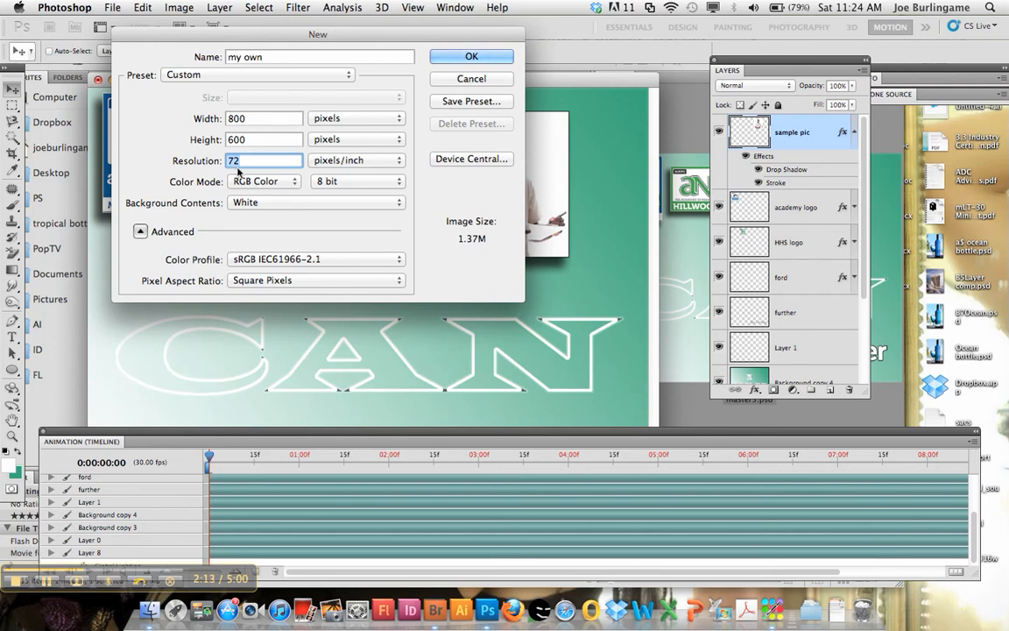
# Try a resolution of 1000 pixels/inch for the new document and set it back to 72.
pyautogui.write('1000')
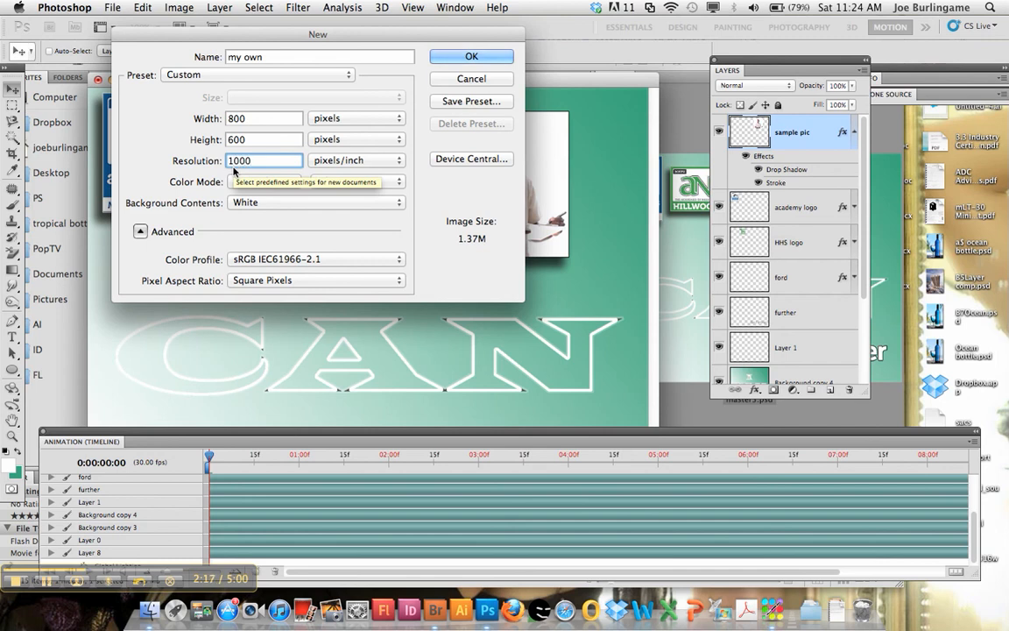
pyautogui.press('Tab')
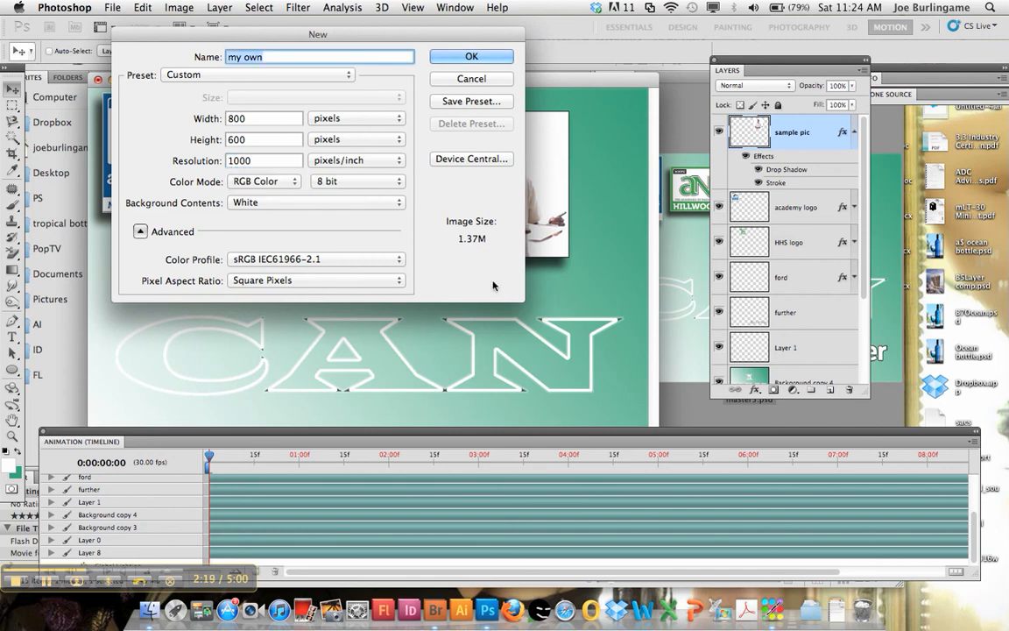
pyautogui.click(256, 160)
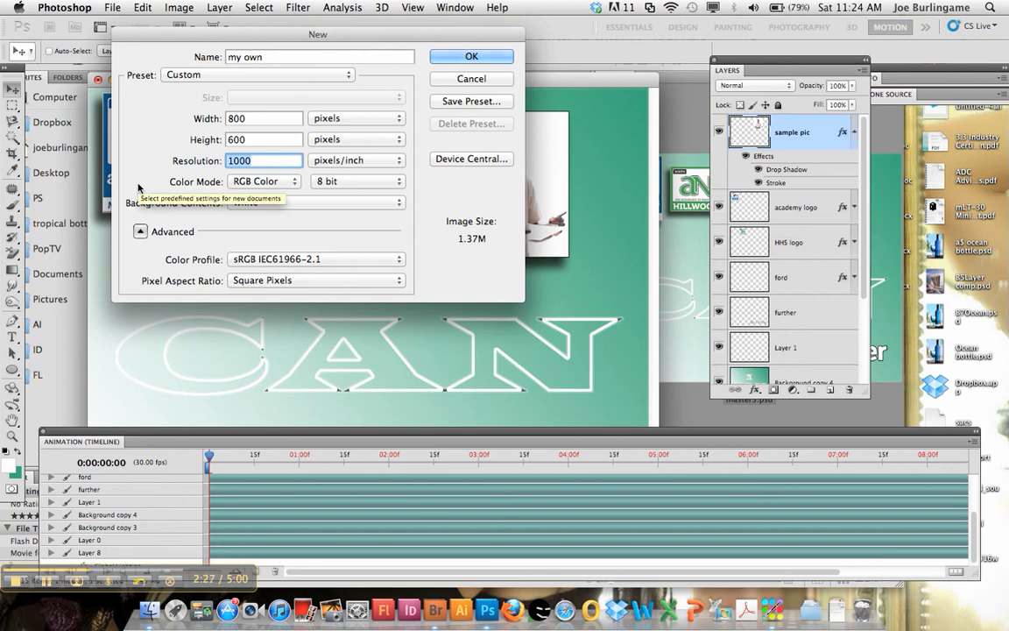
pyautogui.write('72')
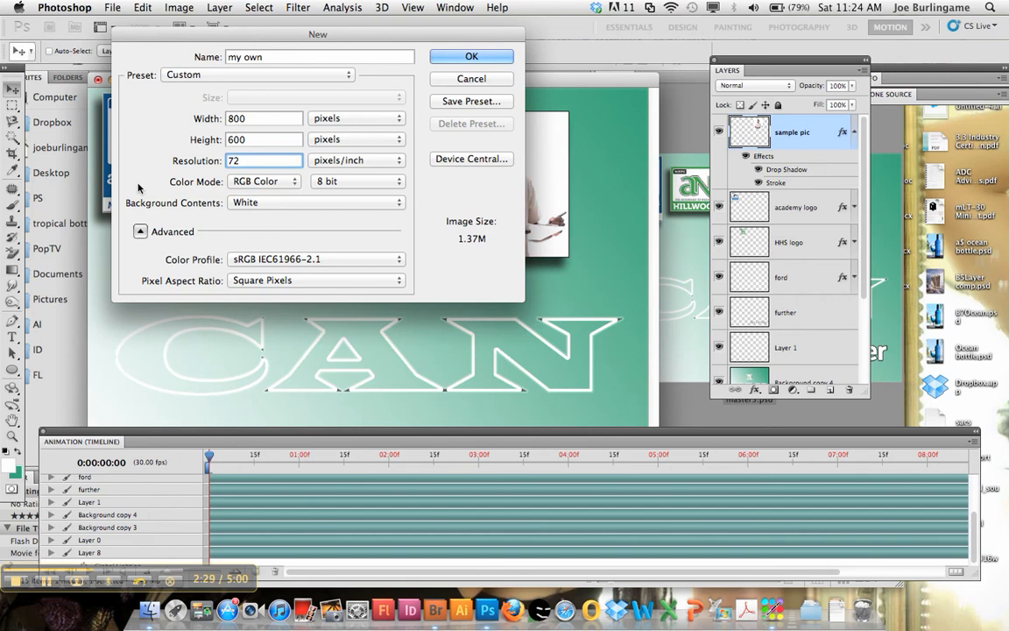
# Try the ProPhoto RGB color profile in the advanced options and set it back to sRGB IEC61966-2.1.
pyautogui.click(279, 260)
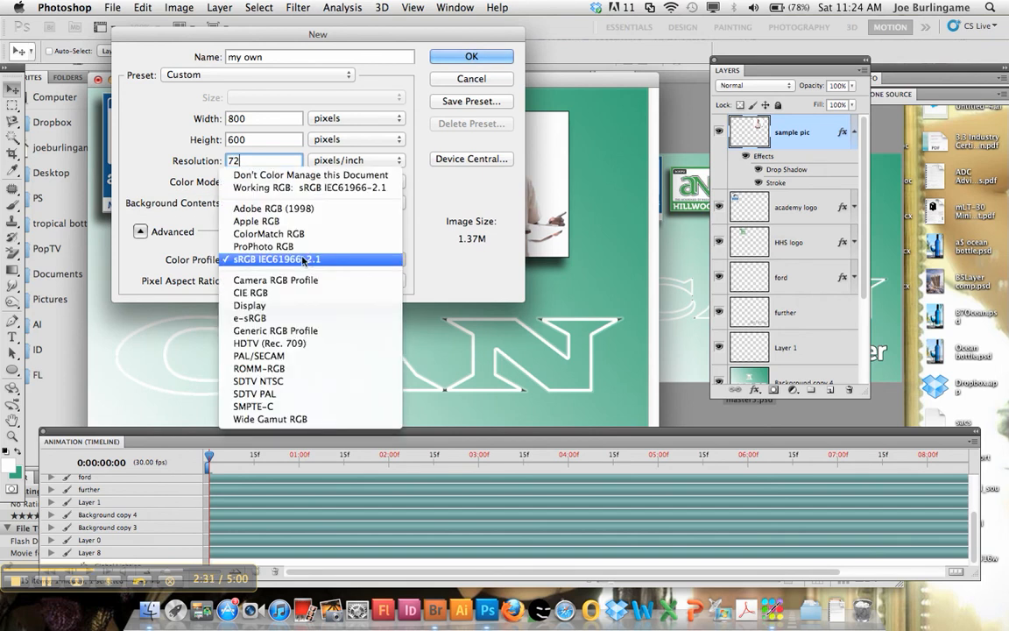
pyautogui.click(262, 259)
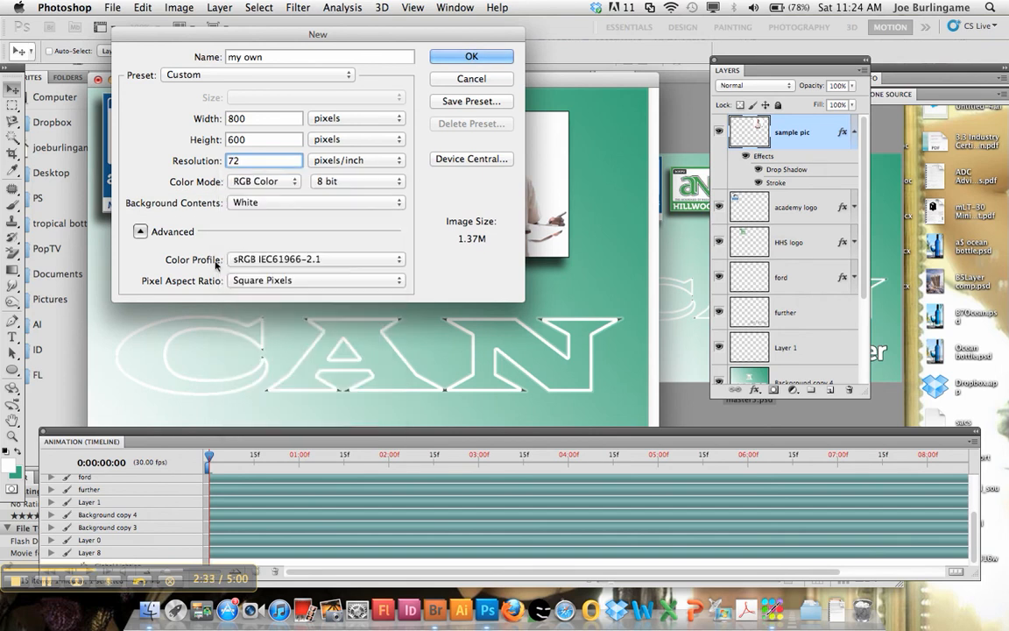
pyautogui.click(149, 233)
pyautogui.click(149, 233)
pyautogui.click(149, 233)
pyautogui.click(149, 233)
pyautogui.click(254, 259)
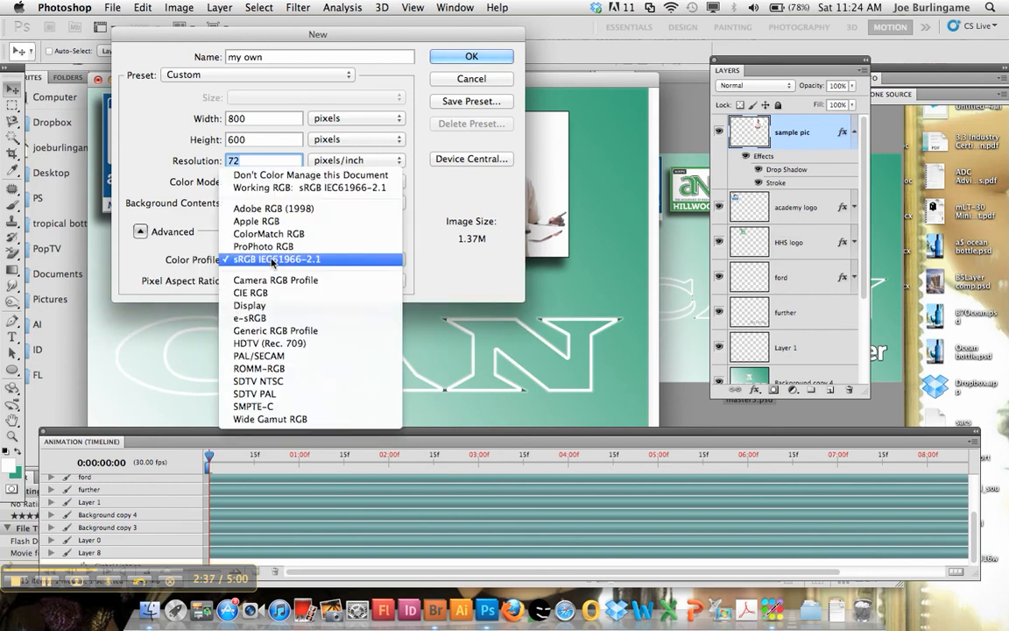
pyautogui.click(276, 245)
pyautogui.click(270, 259)
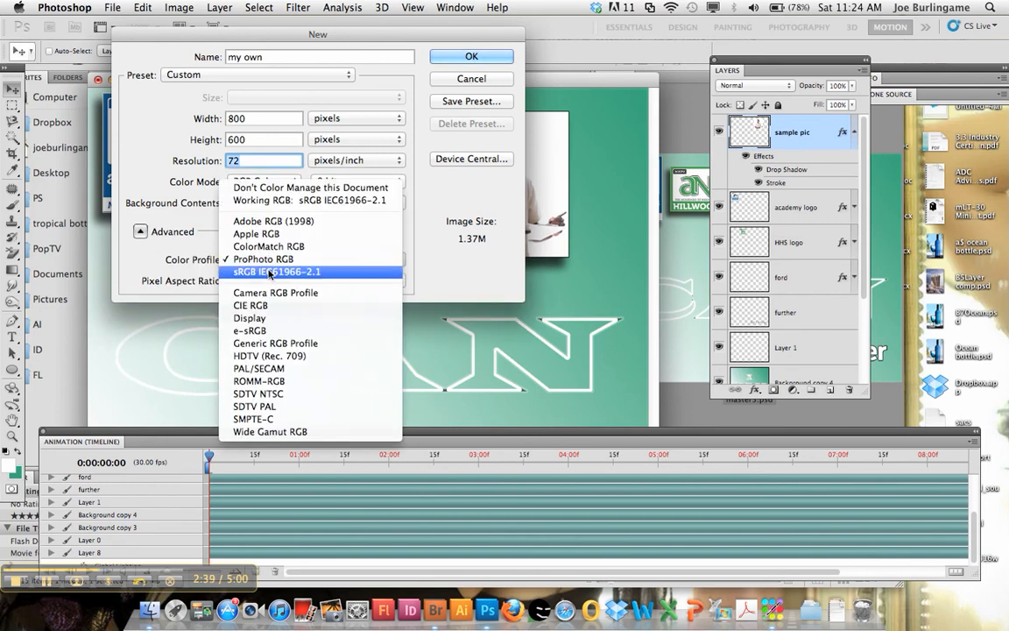
pyautogui.click(270, 274)
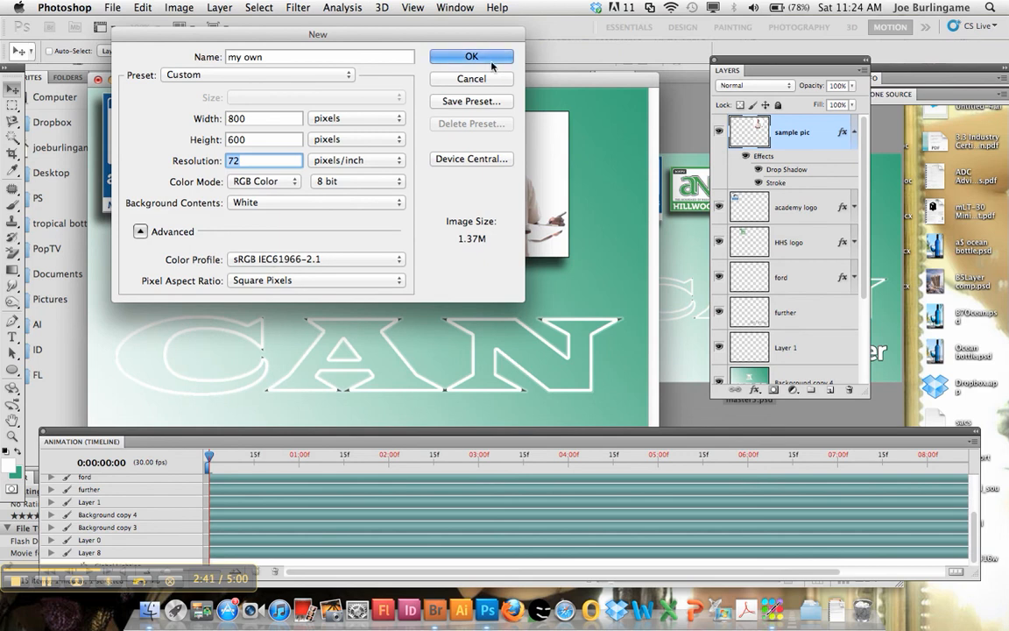
# Create the new document with these settings and move its window up beside the Layers panel.
pyautogui.click(448, 56)
pyautogui.moveTo(360, 87); pyautogui.dragTo(511, 59)
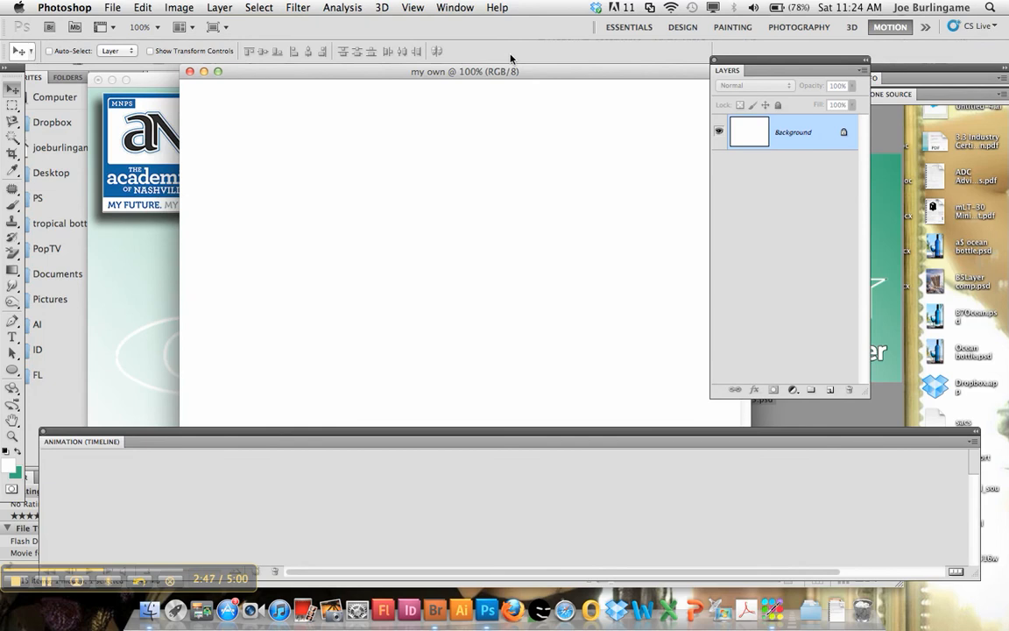
# Zoom the "my own" document out to 66.7% in an enlarged window and place the master3.psd window beside it.
pyautogui.press('super+minus')
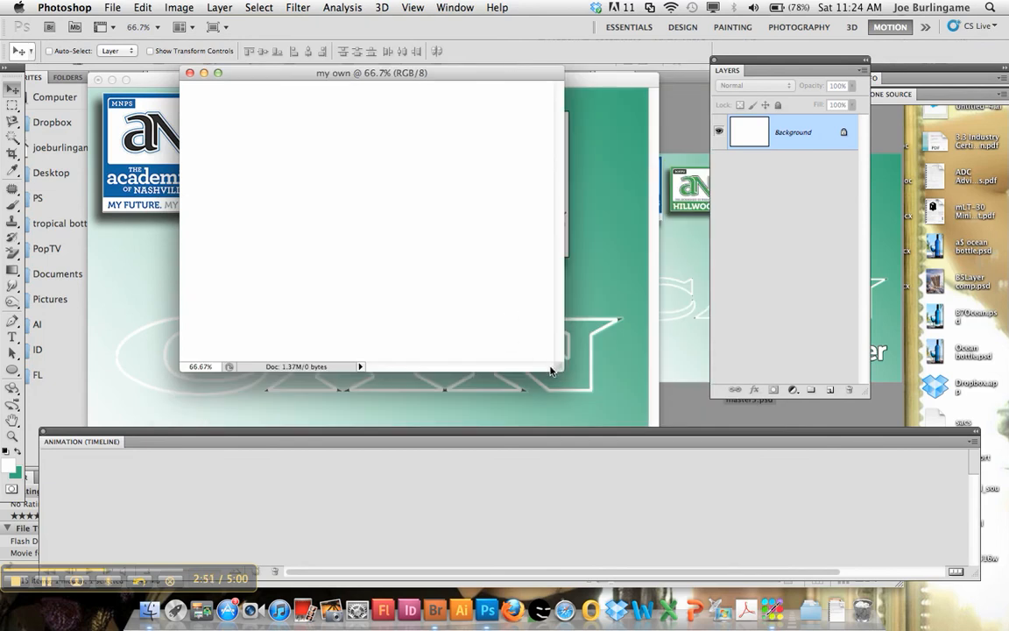
pyautogui.moveTo(557, 364); pyautogui.dragTo(661, 425)
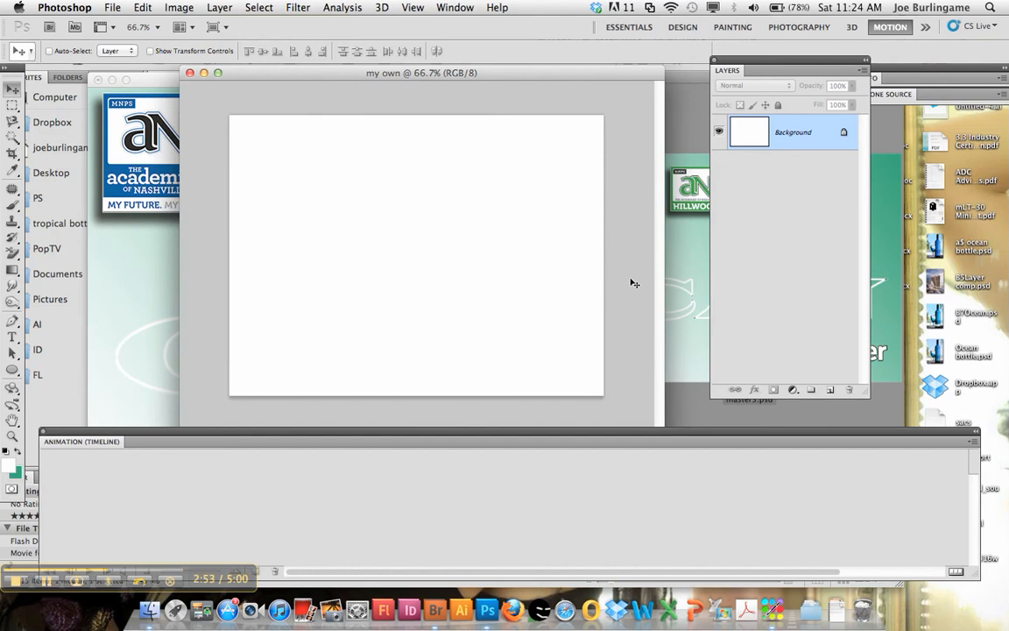
pyautogui.click(140, 87)
pyautogui.moveTo(169, 84); pyautogui.dragTo(641, 82)
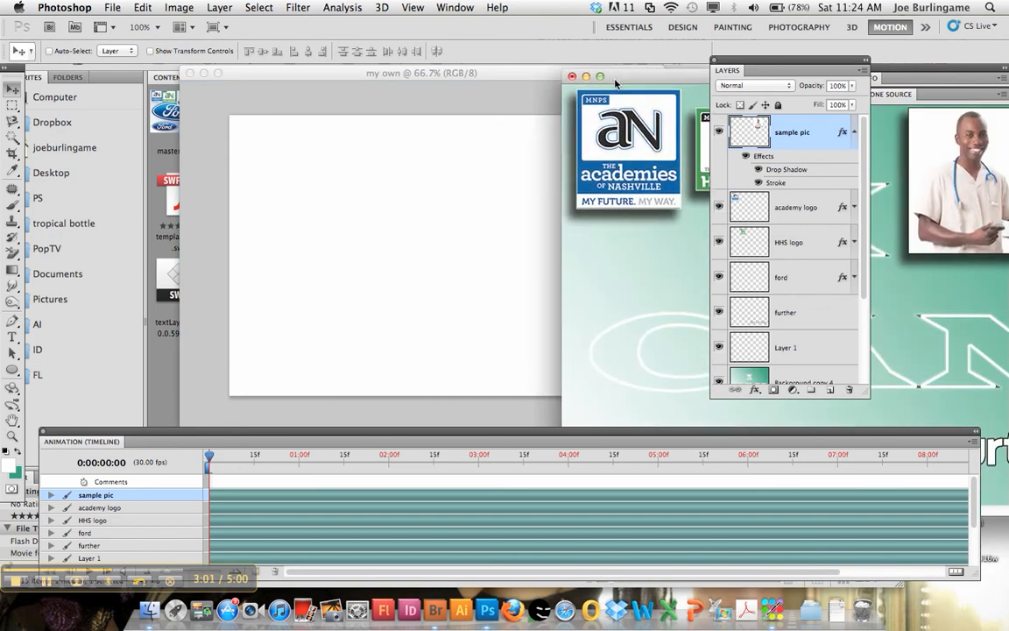
# Copy the sample pic layer from master3.psd into the "my own" document.
pyautogui.moveTo(609, 158); pyautogui.dragTo(601, 175)
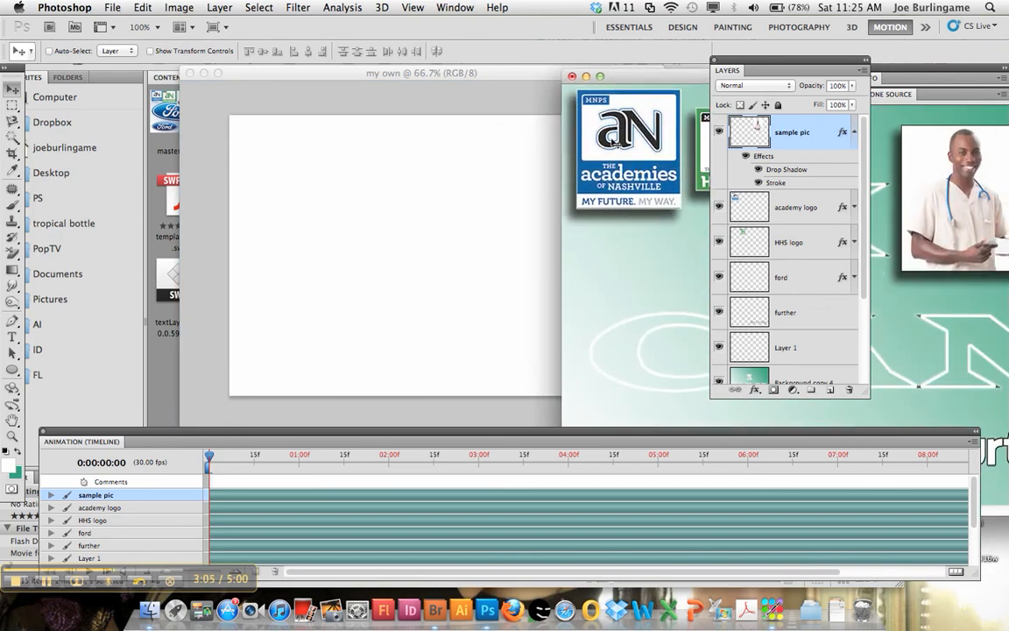
pyautogui.moveTo(613, 148); pyautogui.dragTo(378, 218)
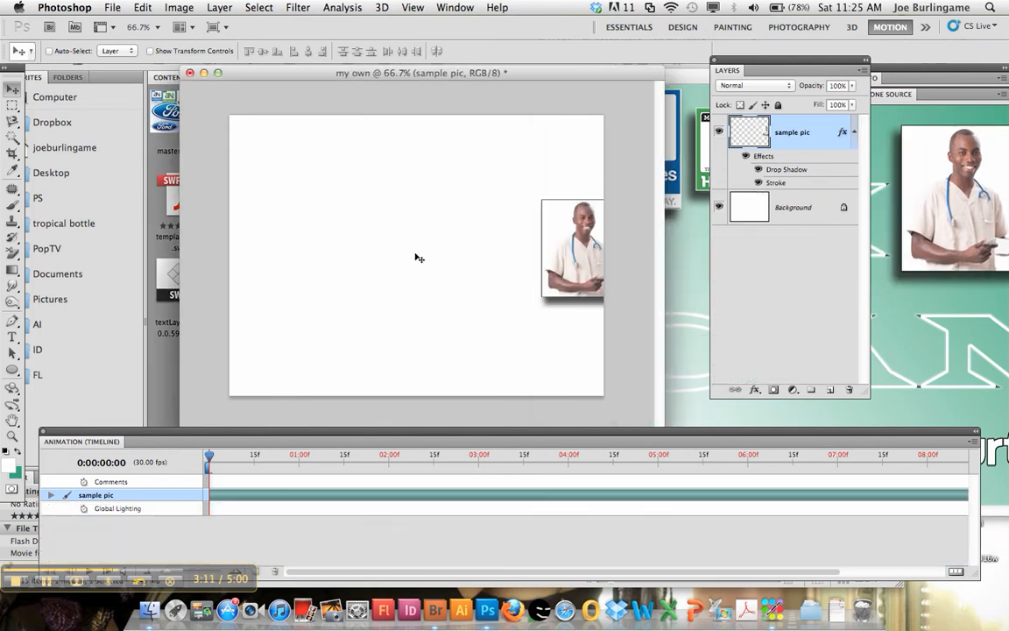
# Copy the academy logo layer from master3.psd into the "my own" document.
pyautogui.moveTo(562, 73); pyautogui.dragTo(521, 76)
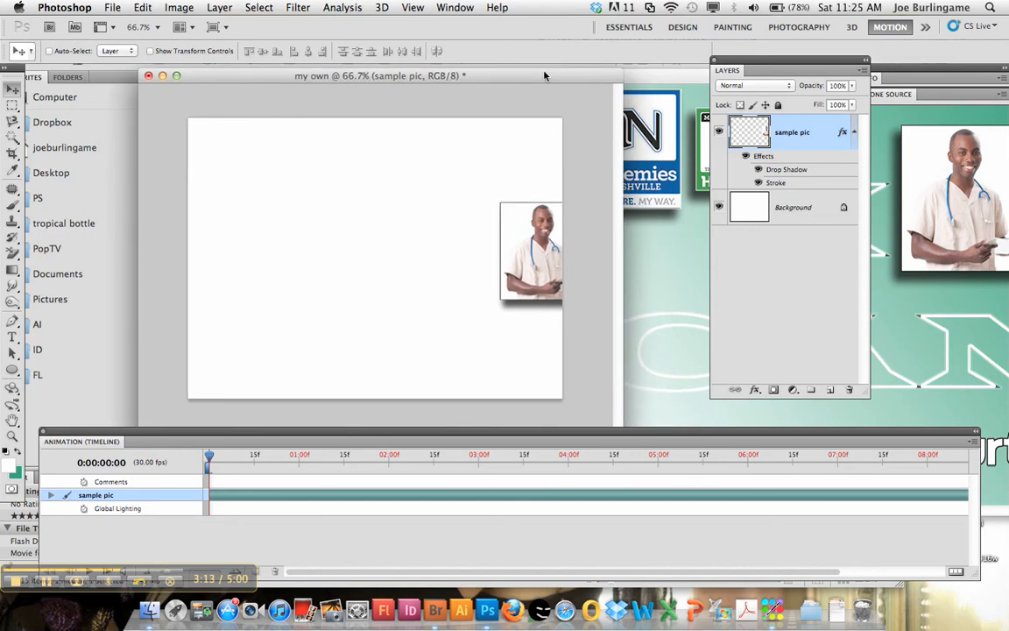
pyautogui.moveTo(665, 81); pyautogui.dragTo(669, 81)
pyautogui.click(796, 205)
pyautogui.moveTo(796, 205); pyautogui.dragTo(263, 226)
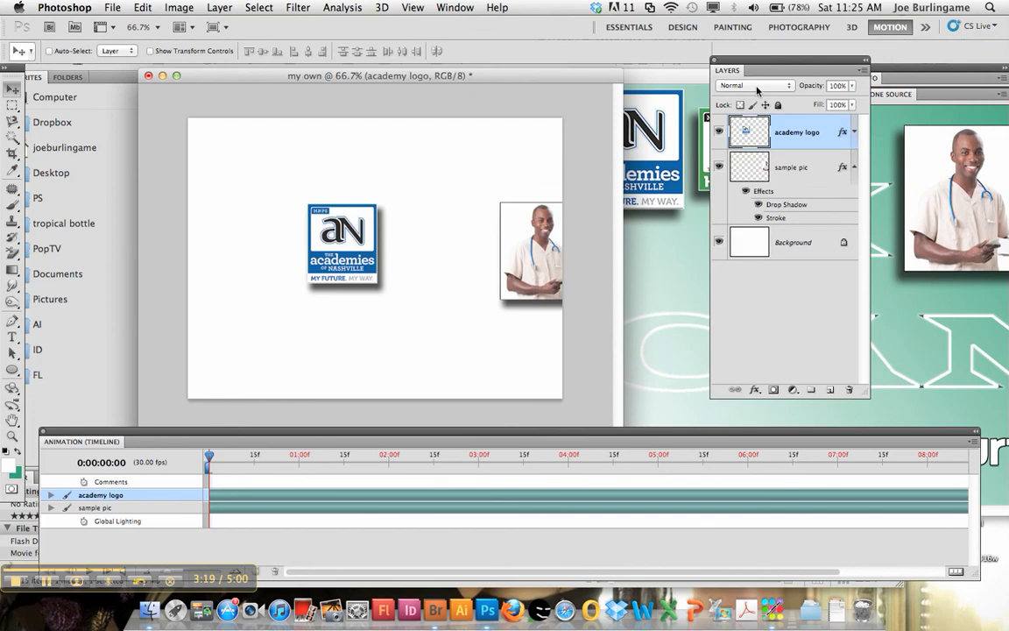
# Hide all panels so only the two document windows remain, and show the panels again.
pyautogui.click(625, 104)
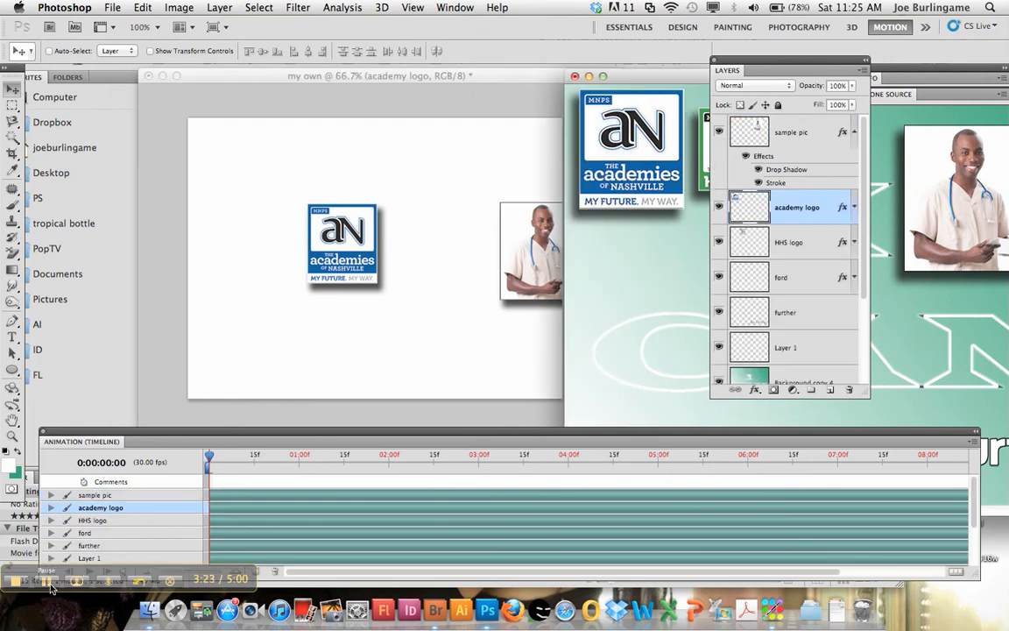
pyautogui.press('Tab')
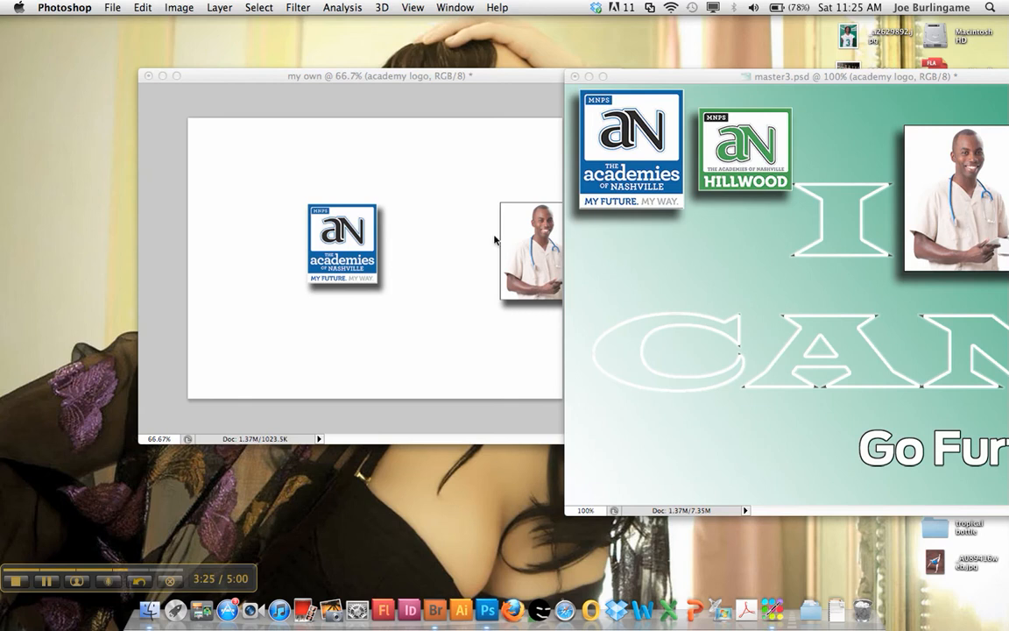
pyautogui.press('Tab')
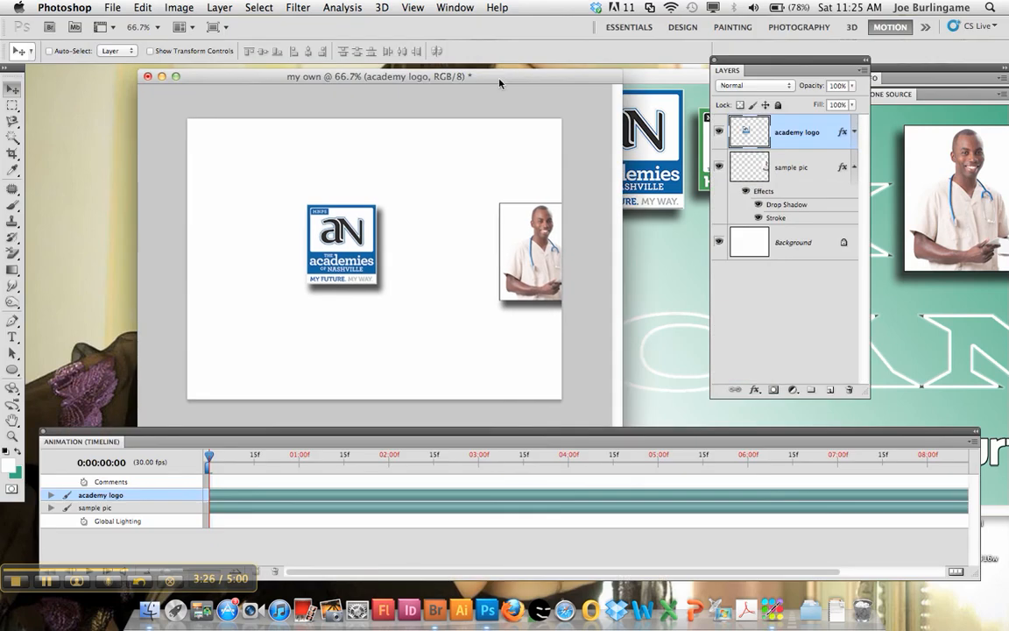
# Select all master3.psd layers from academy logo down to Layer 8 and copy them into "my own", aligned with the canvas.
pyautogui.click(682, 83)
pyautogui.moveTo(683, 83); pyautogui.dragTo(412, 78)
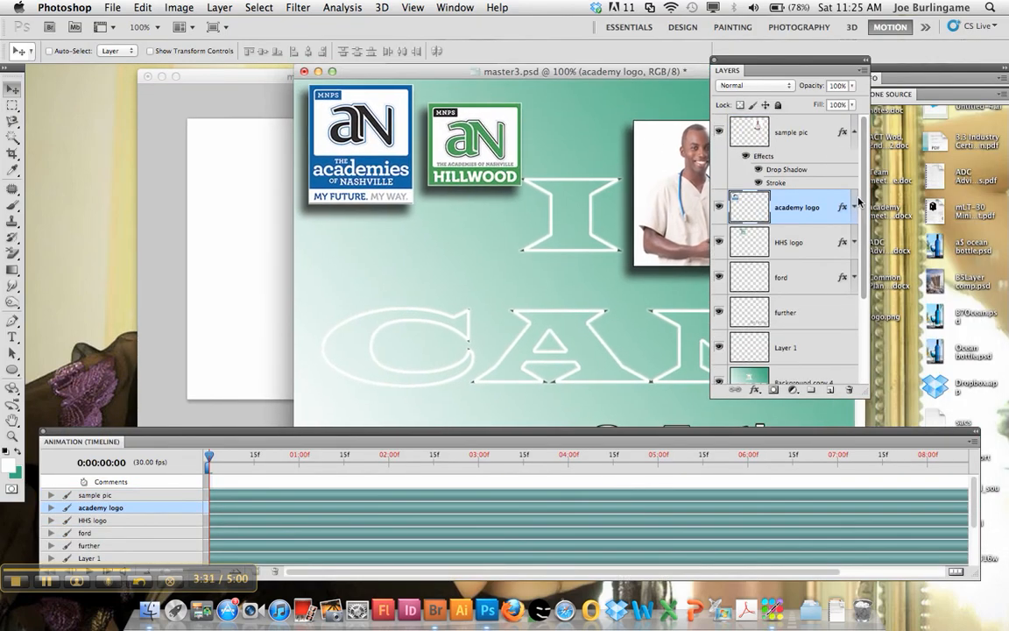
pyautogui.moveTo(864, 228); pyautogui.dragTo(866, 308)
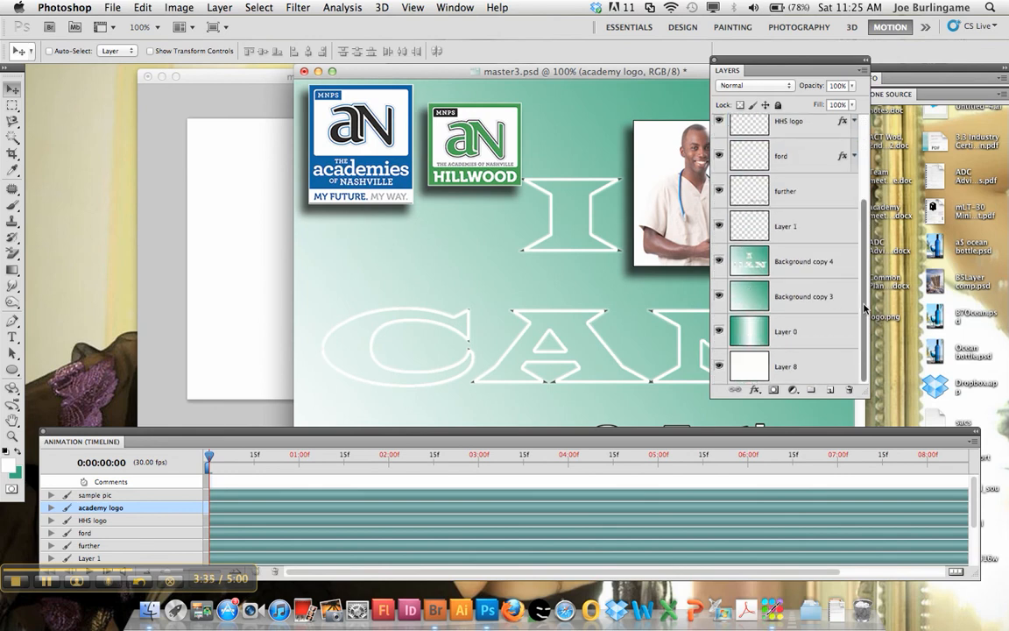
pyautogui.scroll(3, 865, 298)
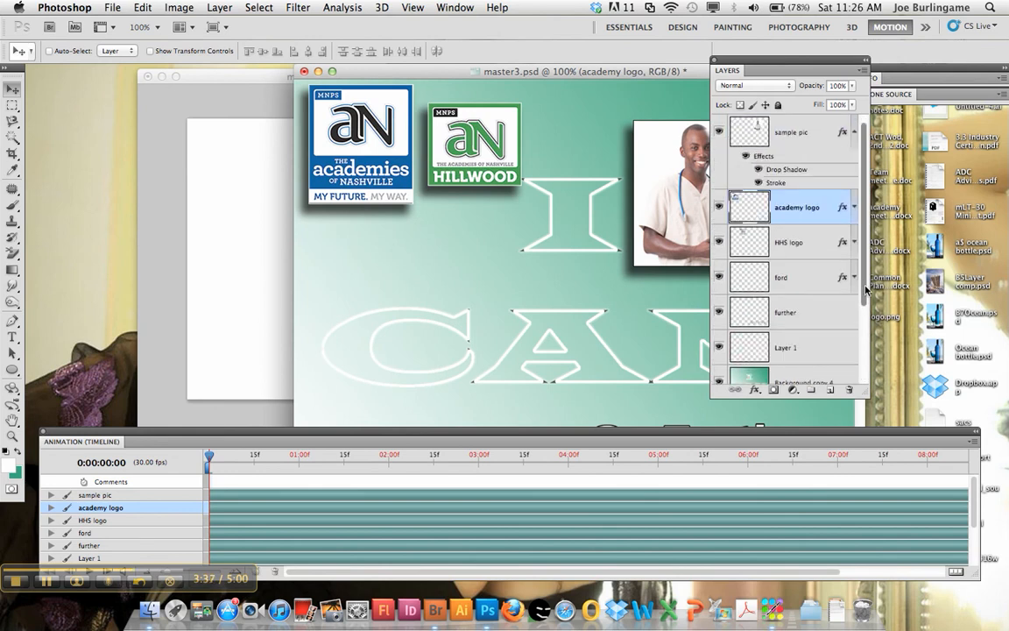
pyautogui.scroll(-3, 865, 289)
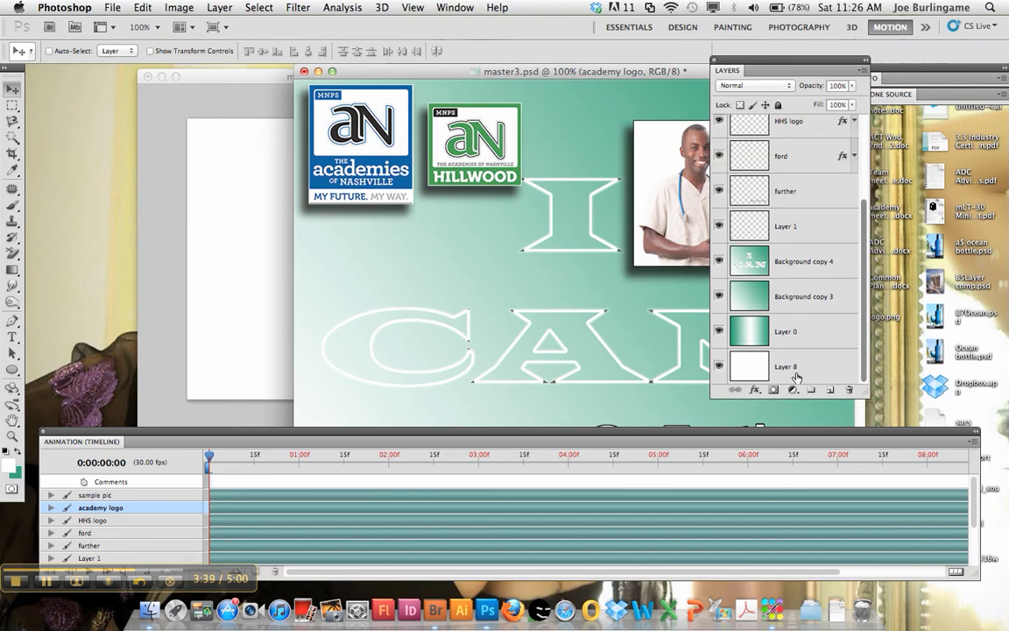
pyautogui.keyDown('shift'); pyautogui.click(797, 373); pyautogui.keyUp('shift')
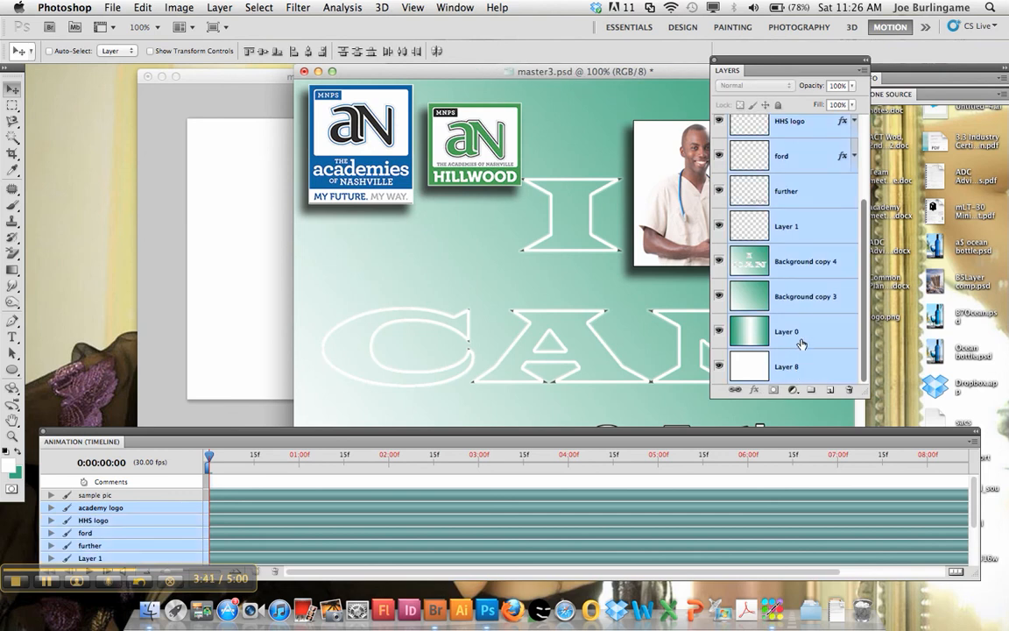
pyautogui.moveTo(841, 265); pyautogui.dragTo(263, 296)
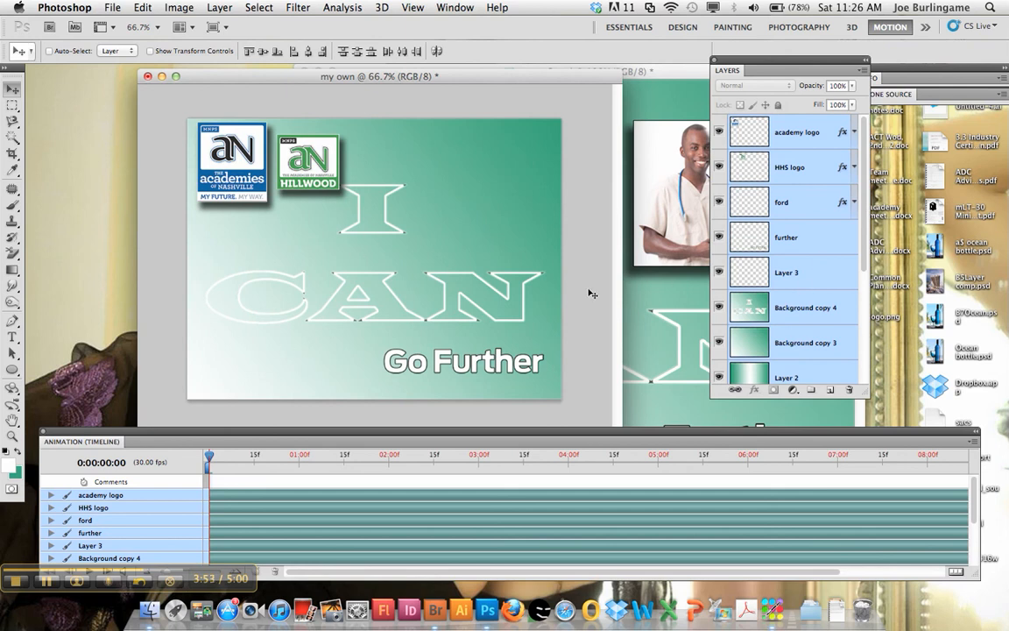
# Close master3.psd without saving its changes.
pyautogui.click(653, 70)
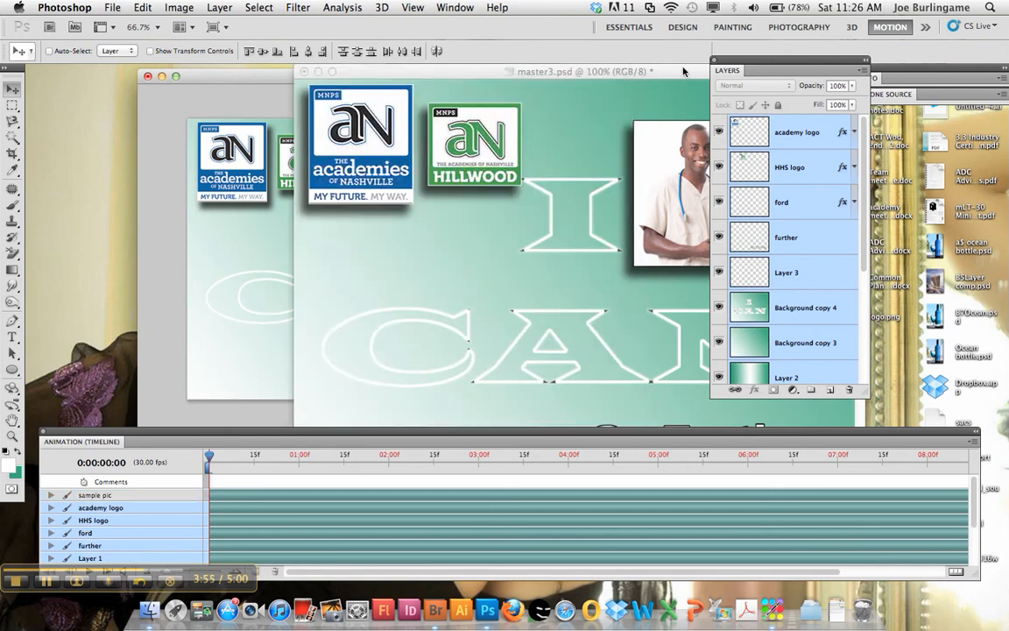
pyautogui.click(303, 71)
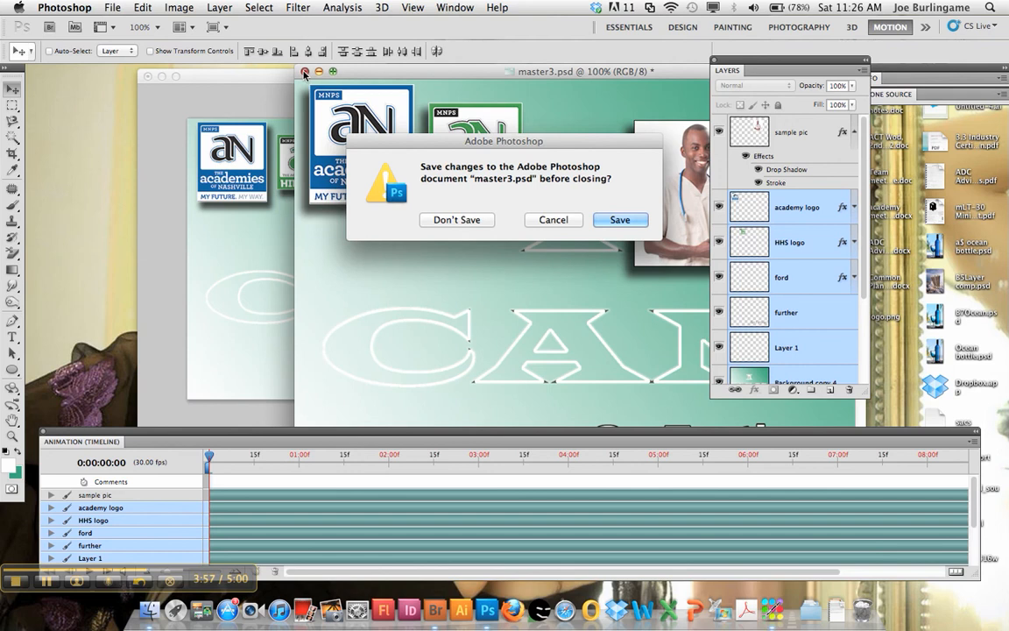
pyautogui.click(457, 219)
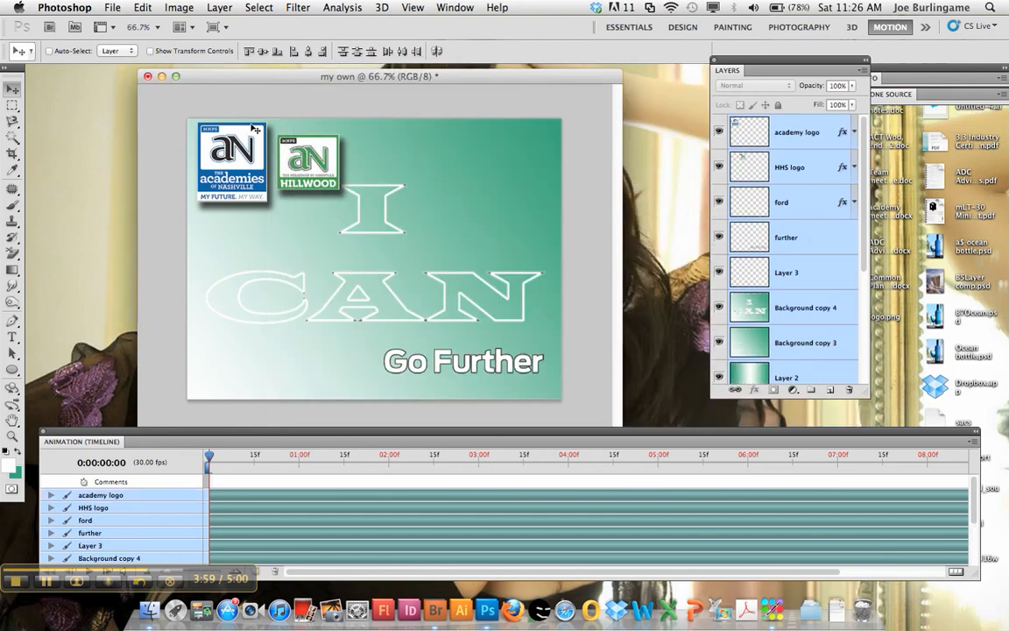
pyautogui.click(113, 9)
pyautogui.click(139, 212)
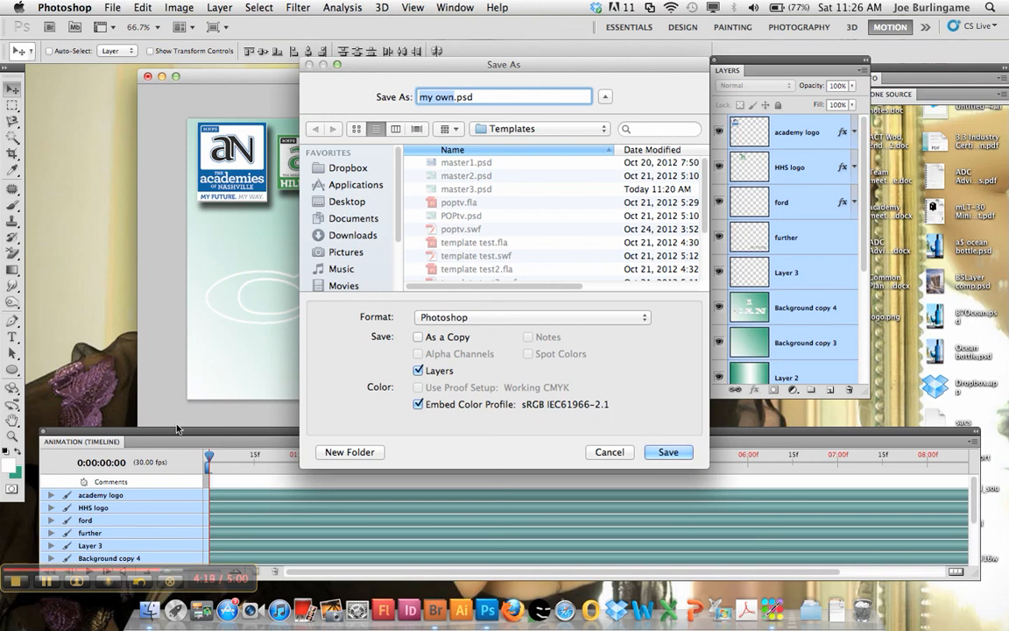
pyautogui.click(610, 452)
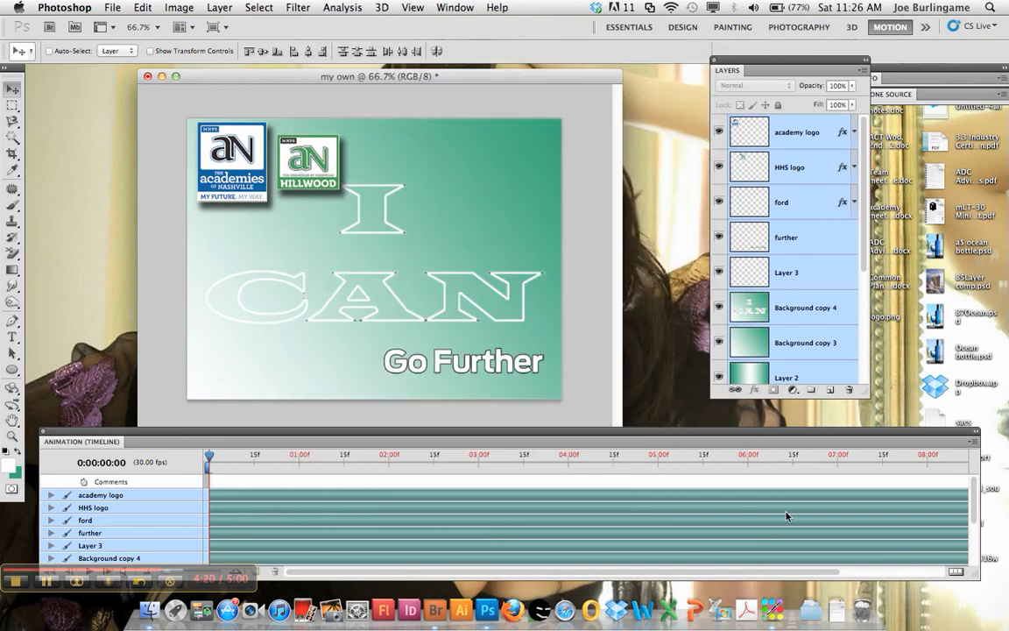
# Switch the Animation panel to frame animation and back to timeline animation.
pyautogui.click(956, 570)
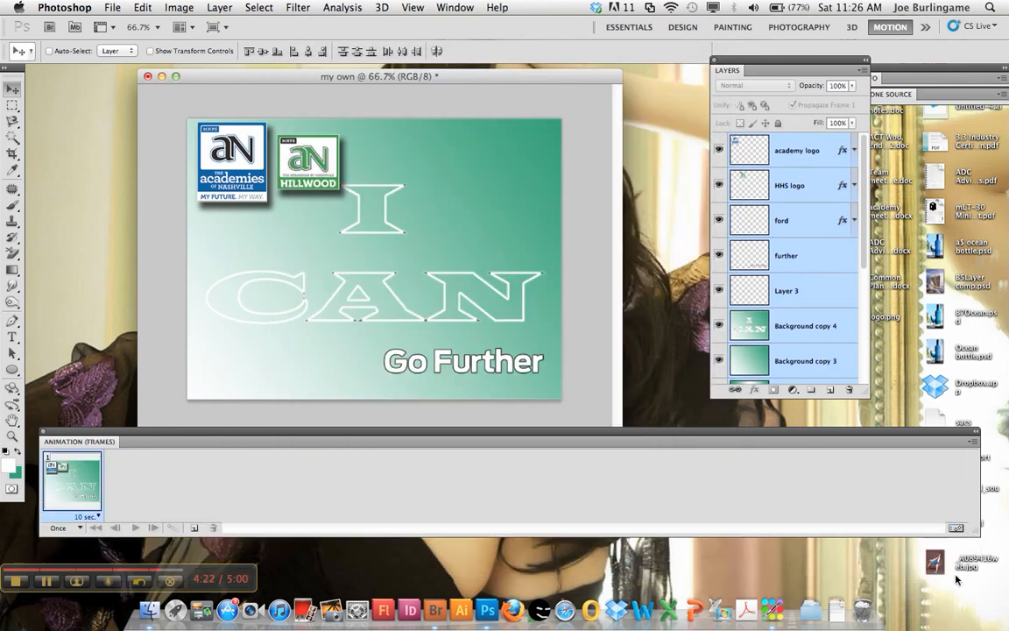
pyautogui.click(955, 528)
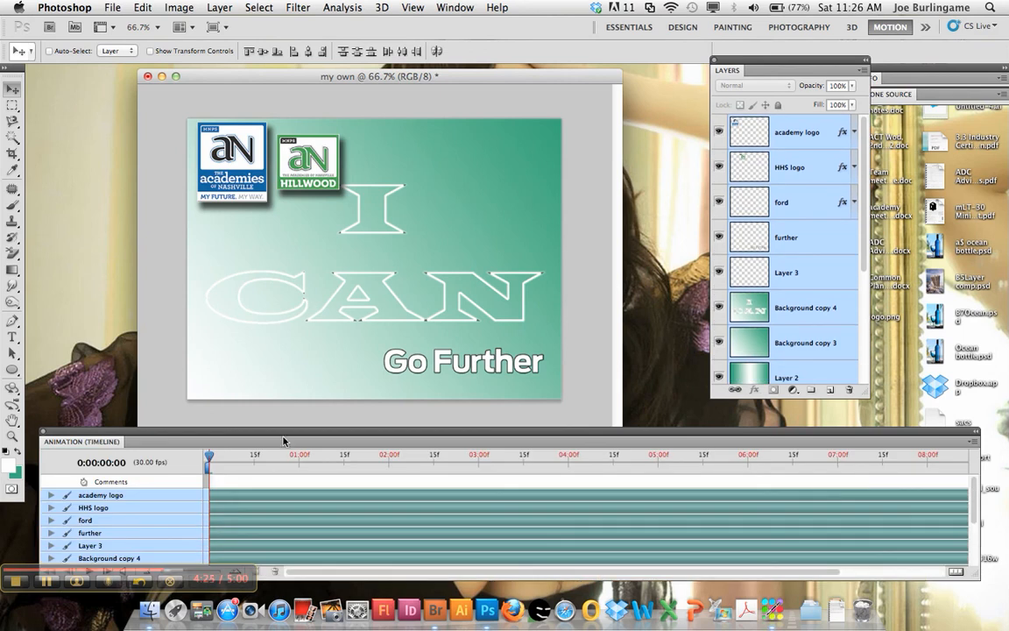